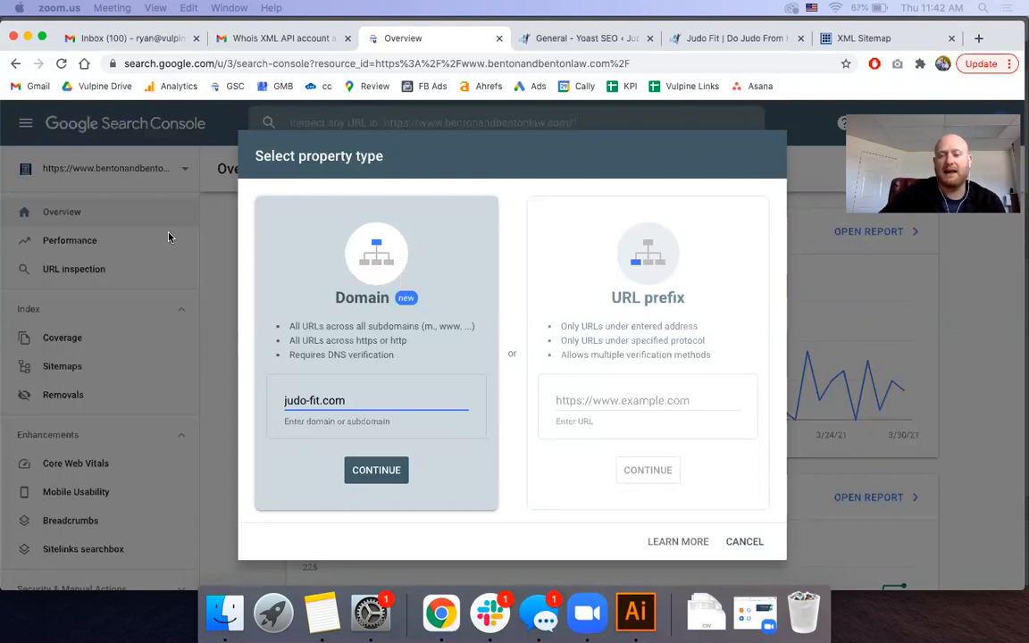
Cancel the property type selection and look through the whole Judo Fit homepage
{"action": "left_click", "coordinate": [748, 542]}
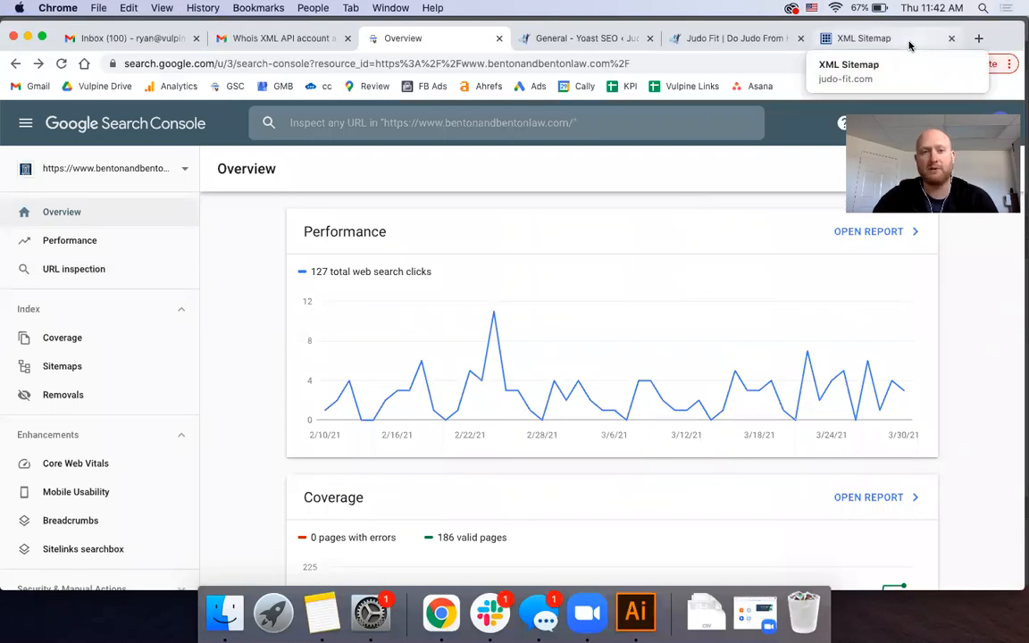
{"action": "left_click", "coordinate": [909, 45]}
{"action": "left_click", "coordinate": [688, 40]}
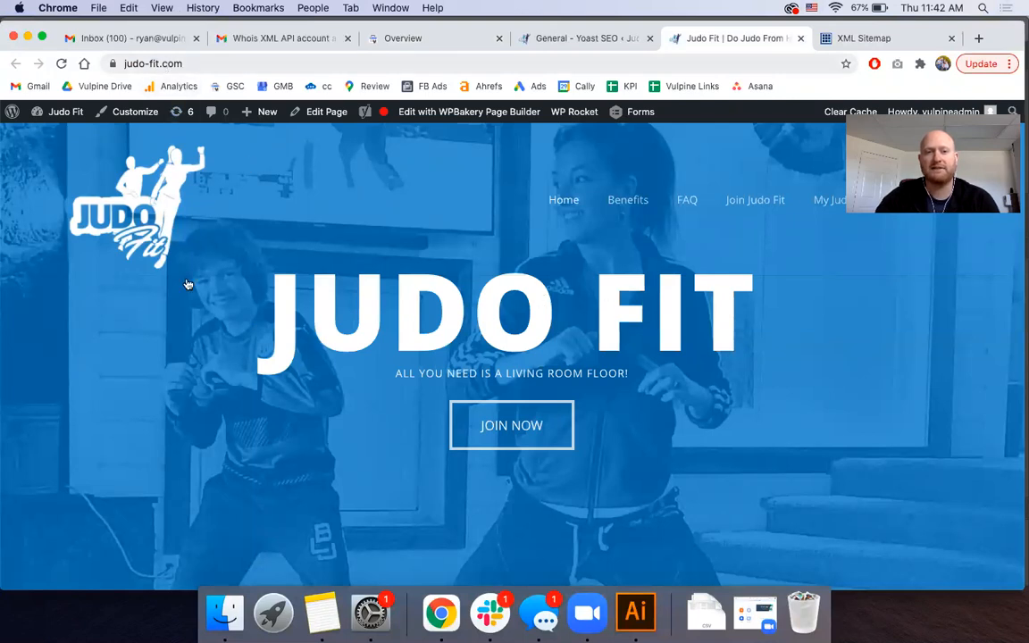
{"action": "scroll", "coordinate": [185, 293], "scroll_direction": "down", "scroll_amount": 10}
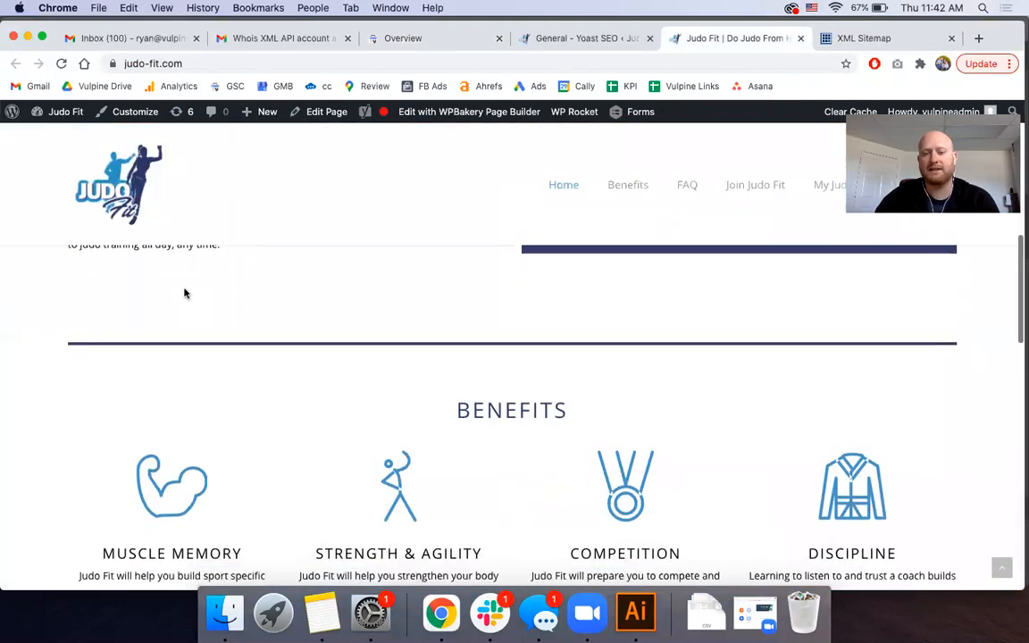
{"action": "scroll", "coordinate": [185, 293], "scroll_direction": "up", "scroll_amount": 10}
{"action": "scroll", "coordinate": [185, 293], "scroll_direction": "down", "scroll_amount": 5}
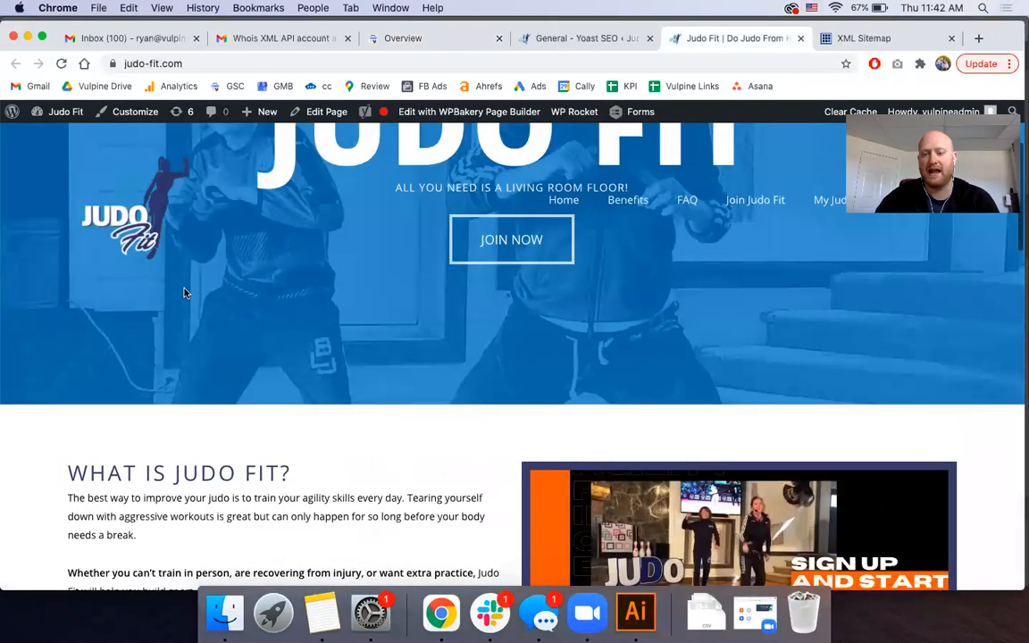
{"action": "scroll", "coordinate": [186, 292], "scroll_direction": "down", "scroll_amount": 1}
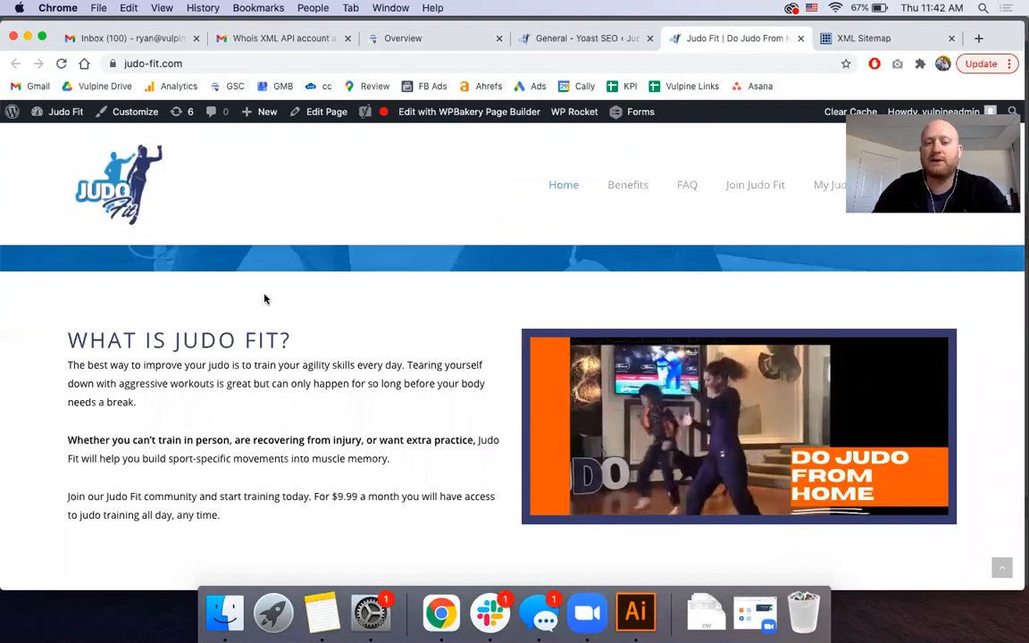
{"action": "scroll", "coordinate": [264, 299], "scroll_direction": "down", "scroll_amount": 6}
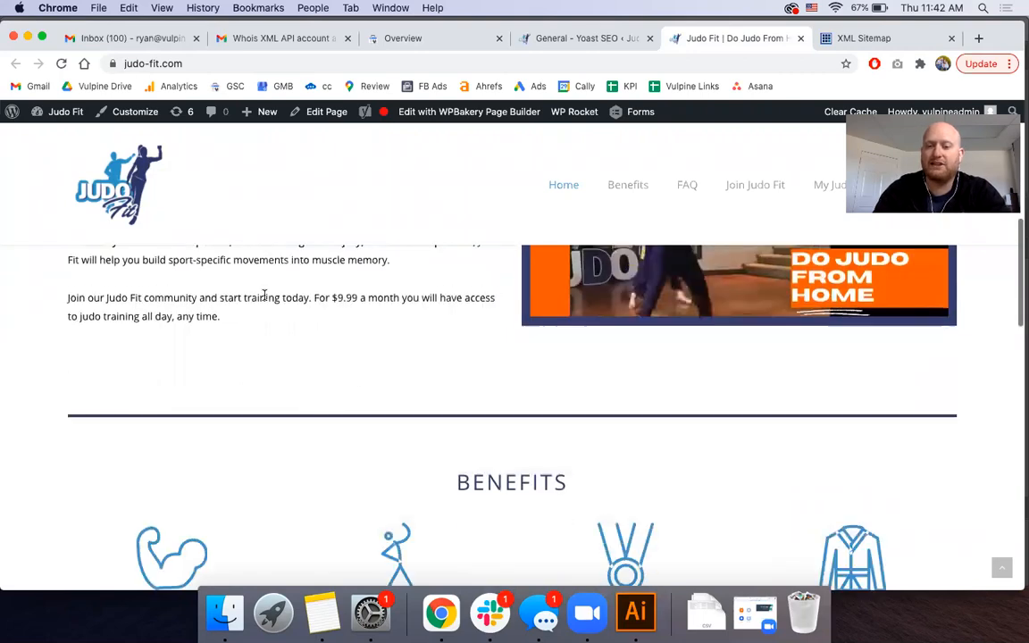
{"action": "scroll", "coordinate": [264, 296], "scroll_direction": "down", "scroll_amount": 8}
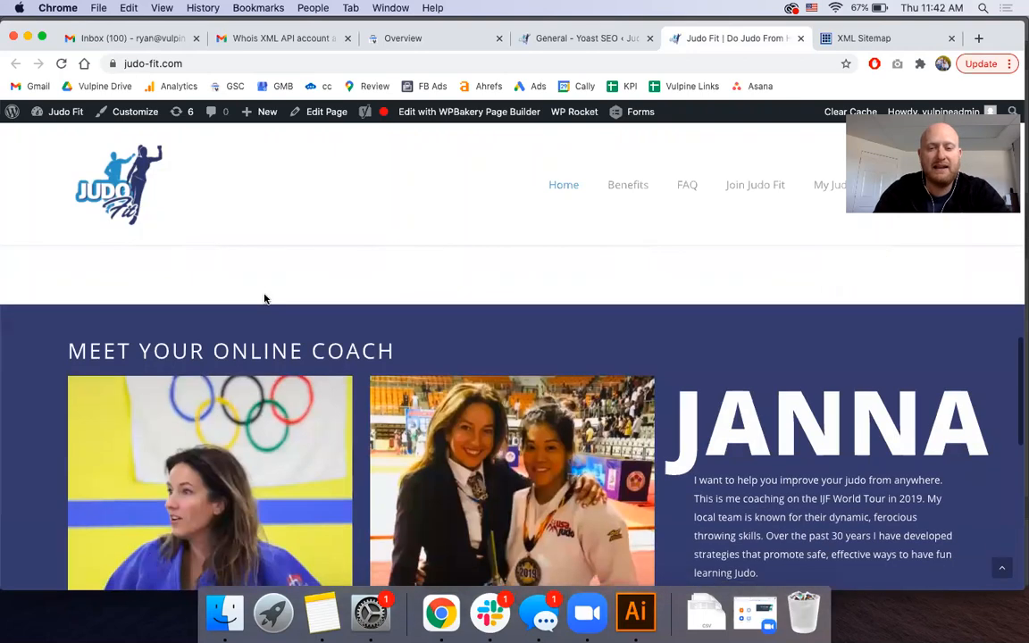
{"action": "scroll", "coordinate": [264, 299], "scroll_direction": "down", "scroll_amount": 6}
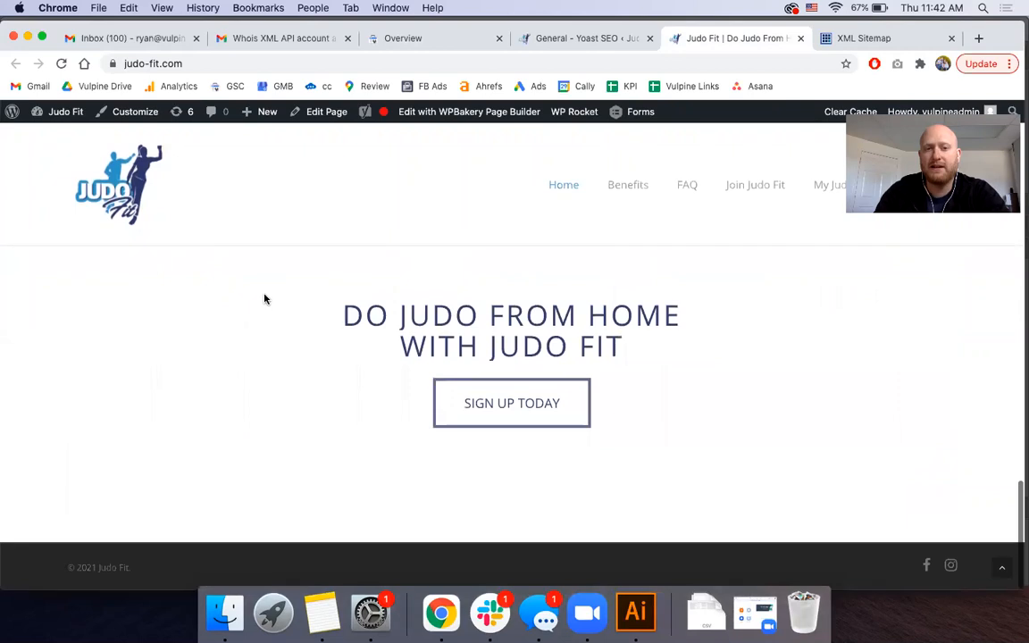
{"action": "scroll", "coordinate": [264, 299], "scroll_direction": "up", "scroll_amount": 5}
{"action": "scroll", "coordinate": [264, 299], "scroll_direction": "up", "scroll_amount": 15}
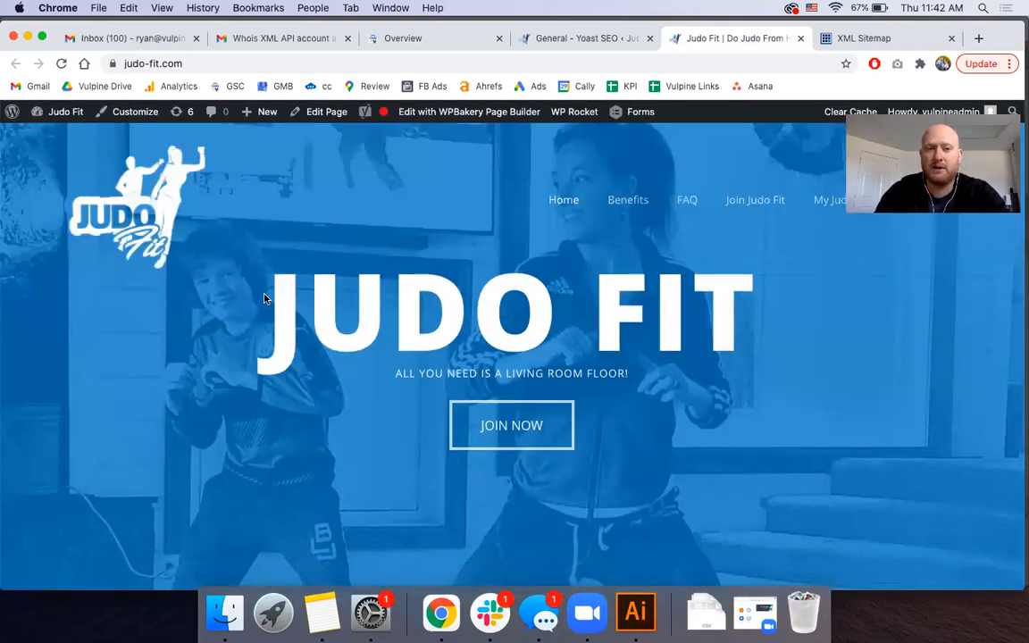
Examine the Yoast SEO feature settings in the site's WordPress admin and the options for adding plugins
{"action": "left_click", "coordinate": [606, 40]}
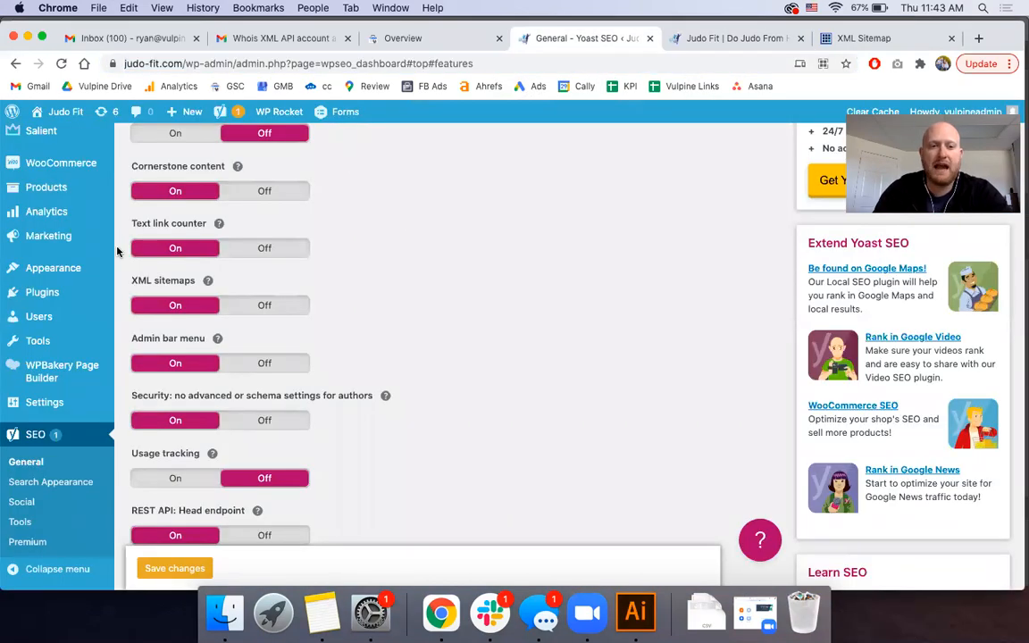
{"action": "scroll", "coordinate": [123, 252], "scroll_direction": "up", "scroll_amount": 6}
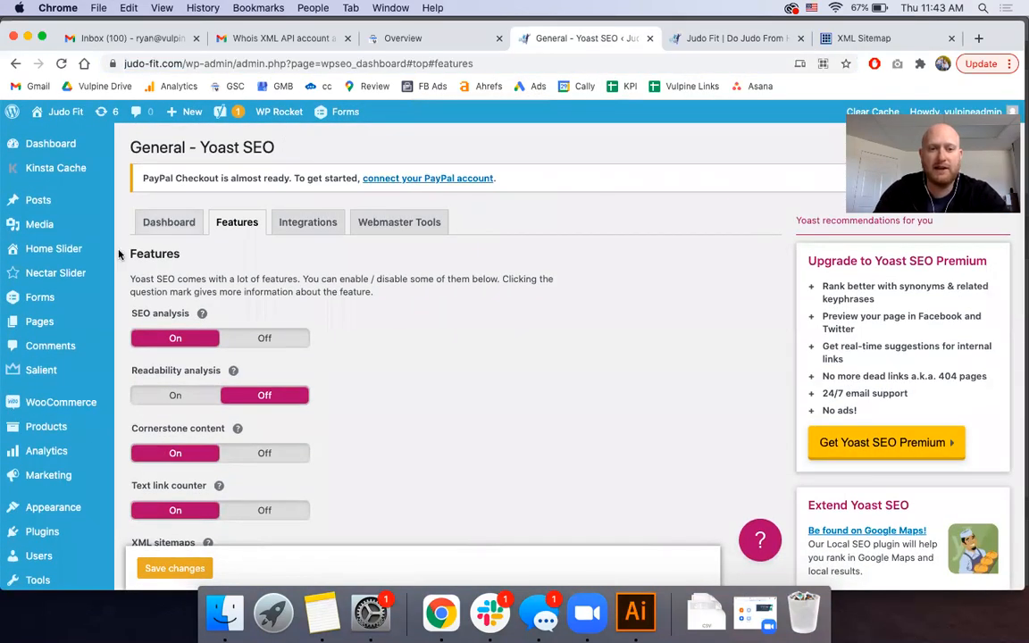
{"action": "scroll", "coordinate": [119, 254], "scroll_direction": "down", "scroll_amount": 3}
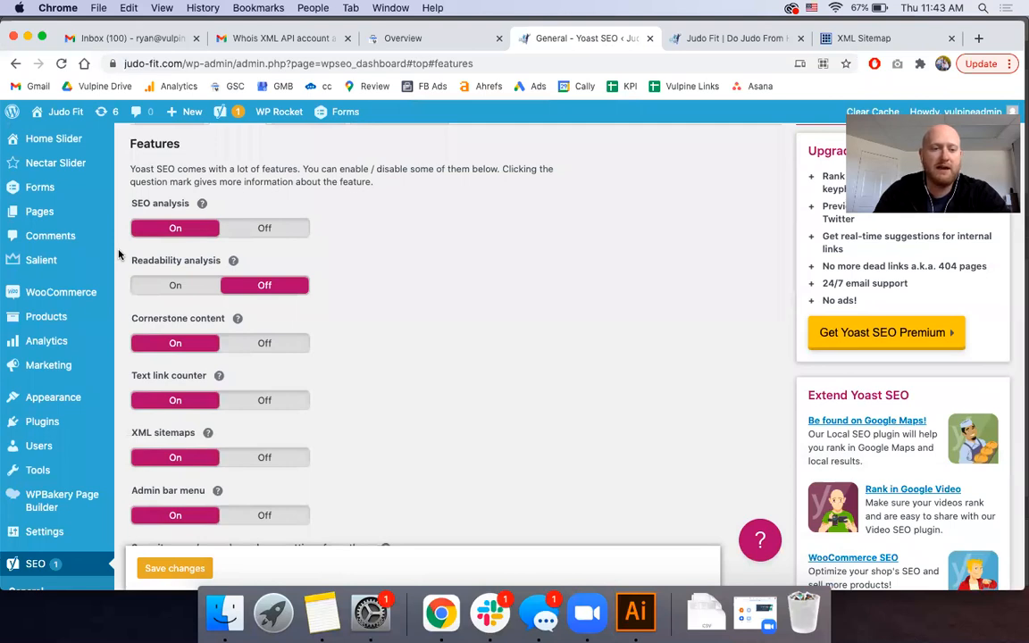
{"action": "mouse_move", "coordinate": [48, 426]}
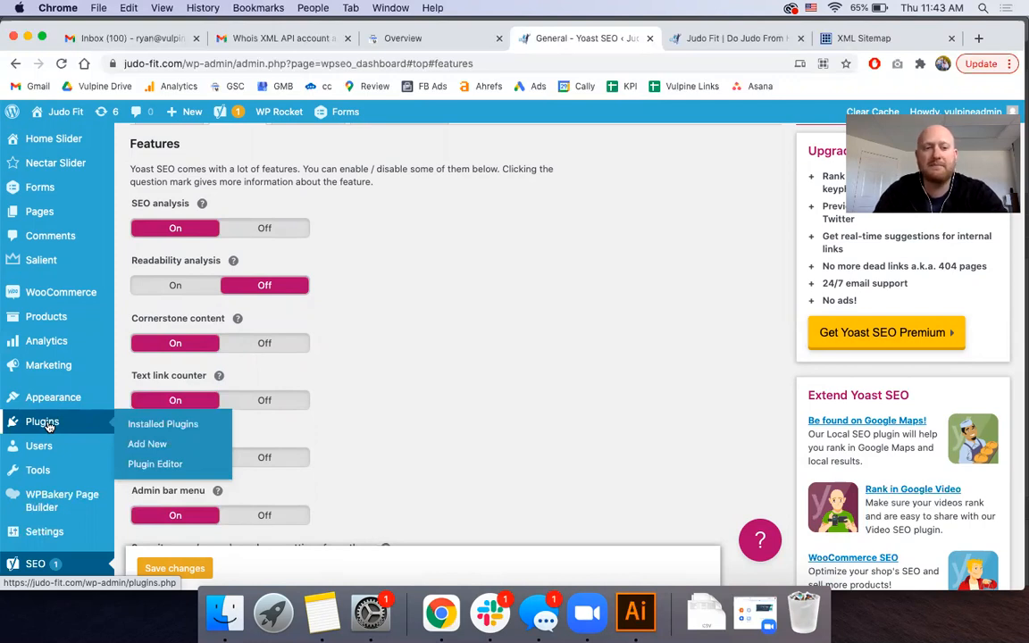
{"action": "scroll", "coordinate": [49, 427], "scroll_direction": "up", "scroll_amount": 3}
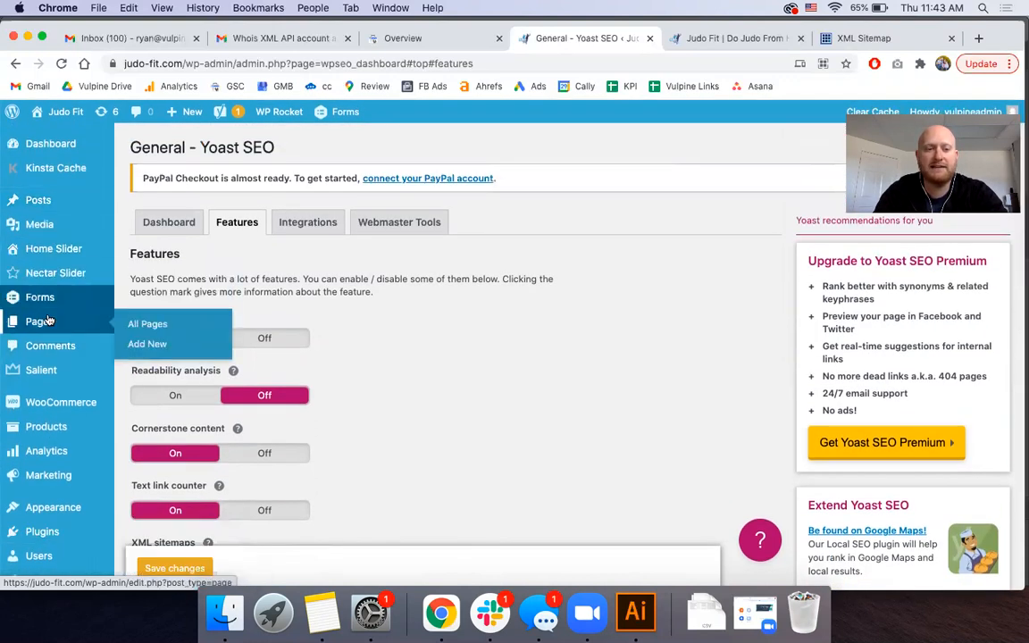
{"action": "scroll", "coordinate": [49, 318], "scroll_direction": "down", "scroll_amount": 4}
{"action": "mouse_move", "coordinate": [62, 401]}
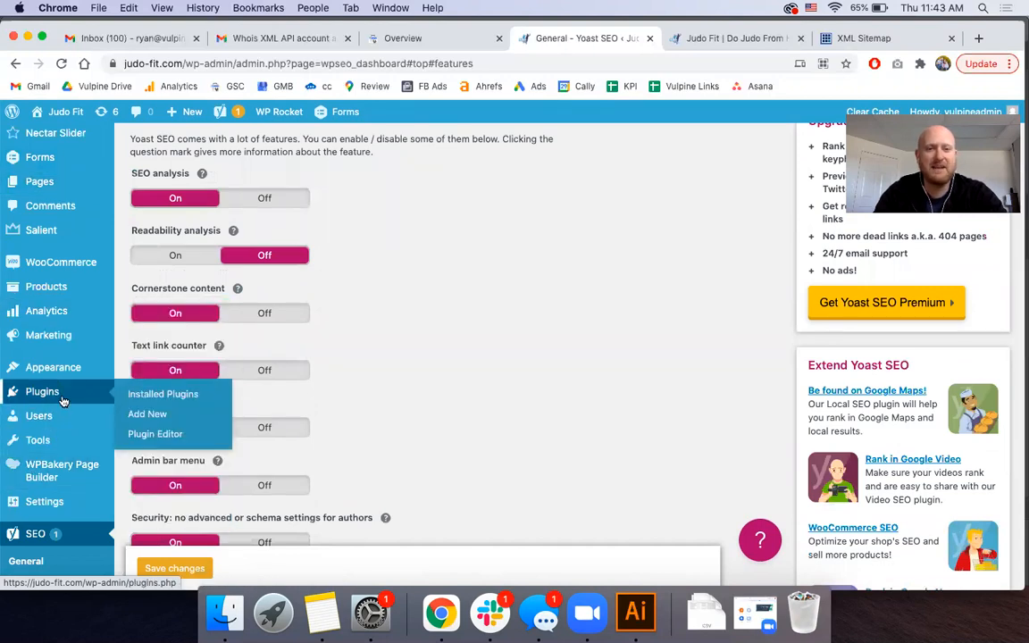
{"action": "scroll", "coordinate": [69, 287], "scroll_direction": "up", "scroll_amount": 3}
{"action": "scroll", "coordinate": [74, 293], "scroll_direction": "down", "scroll_amount": 4}
{"action": "mouse_move", "coordinate": [74, 293]}
{"action": "scroll", "coordinate": [73, 304], "scroll_direction": "down", "scroll_amount": 3}
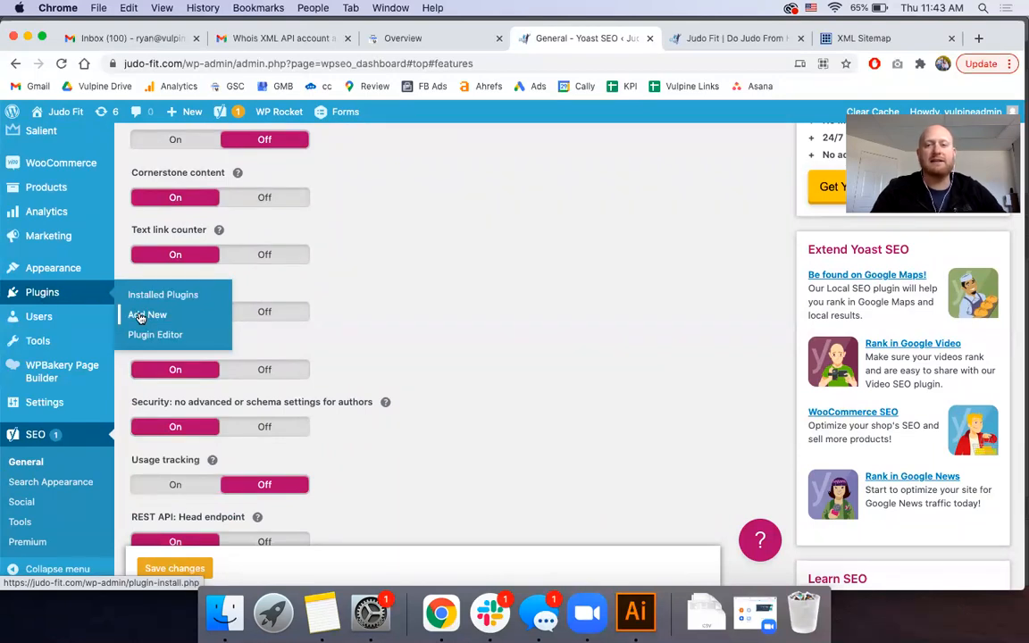
{"action": "scroll", "coordinate": [365, 207], "scroll_direction": "up", "scroll_amount": 4}
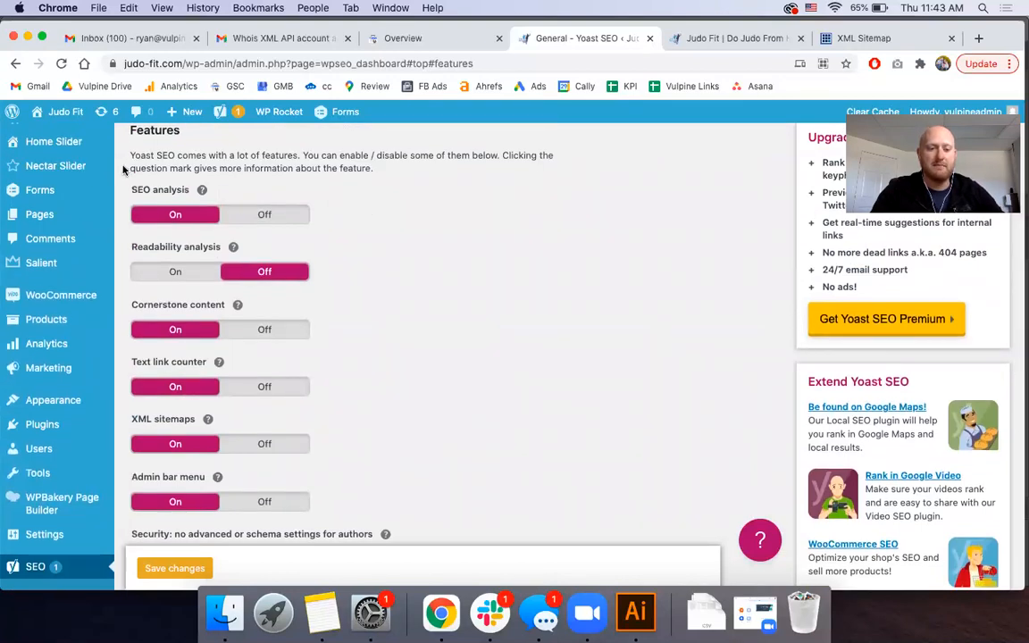
Open the Features settings of Yoast SEO's General page and set XML sitemaps to On
{"action": "scroll", "coordinate": [123, 170], "scroll_direction": "down", "scroll_amount": 3}
{"action": "left_click", "coordinate": [29, 435]}
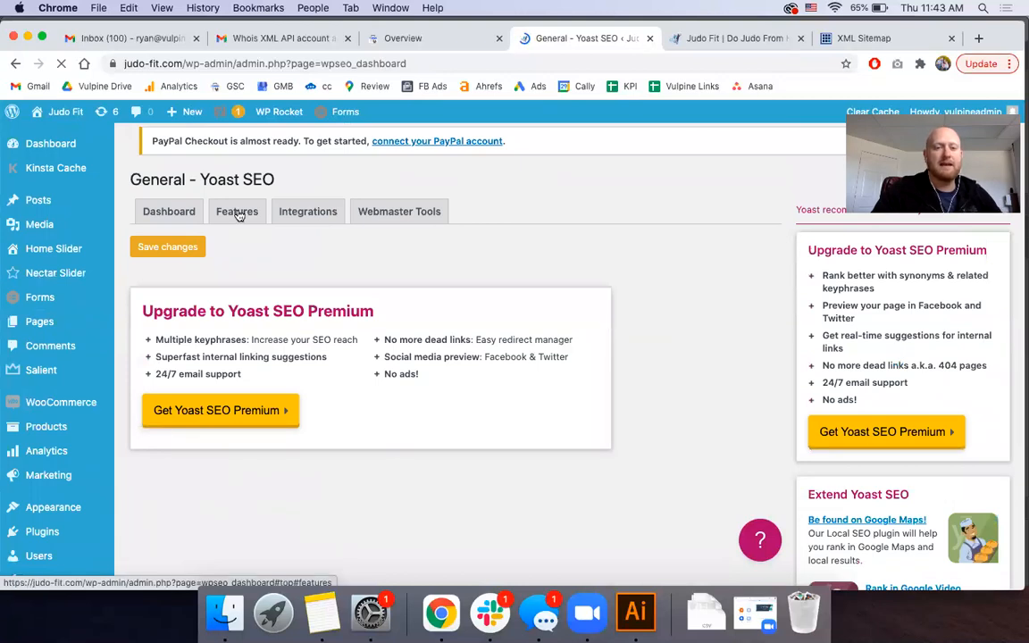
{"action": "left_click", "coordinate": [238, 212]}
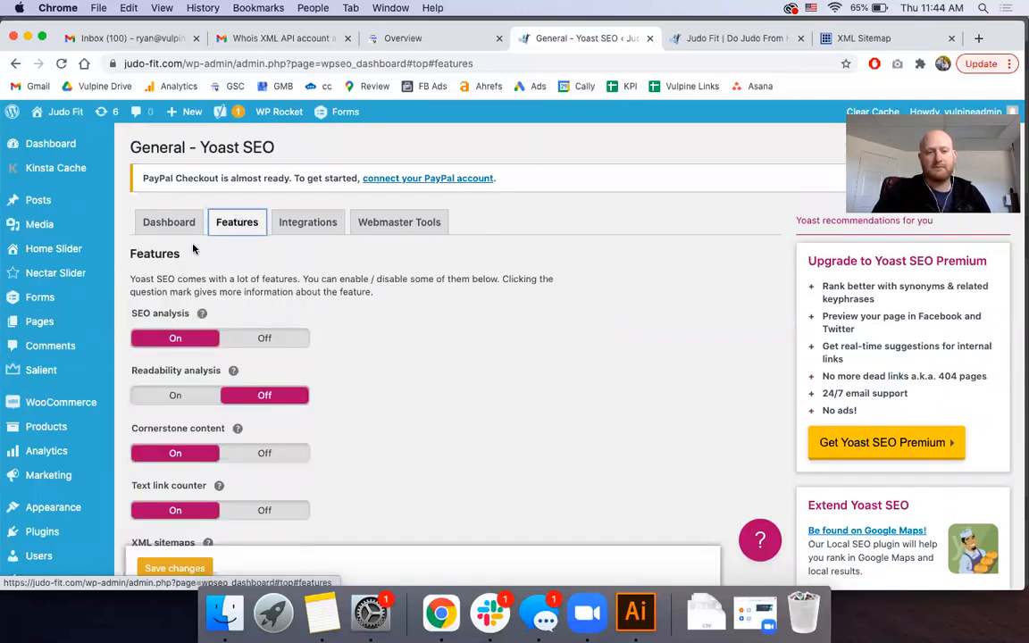
{"action": "scroll", "coordinate": [124, 283], "scroll_direction": "down", "scroll_amount": 3}
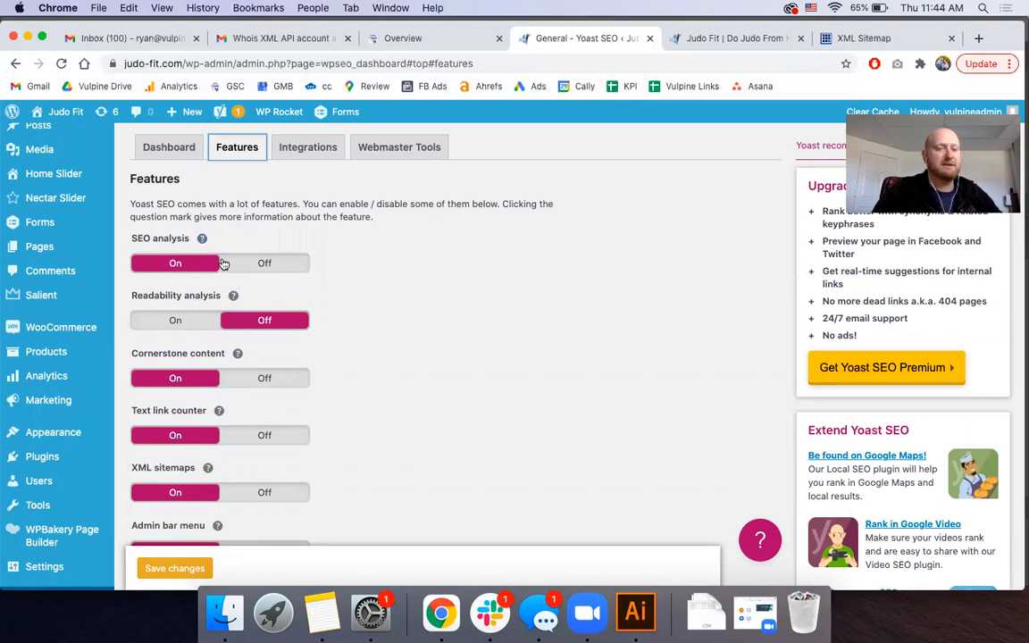
{"action": "scroll", "coordinate": [126, 266], "scroll_direction": "down", "scroll_amount": 1}
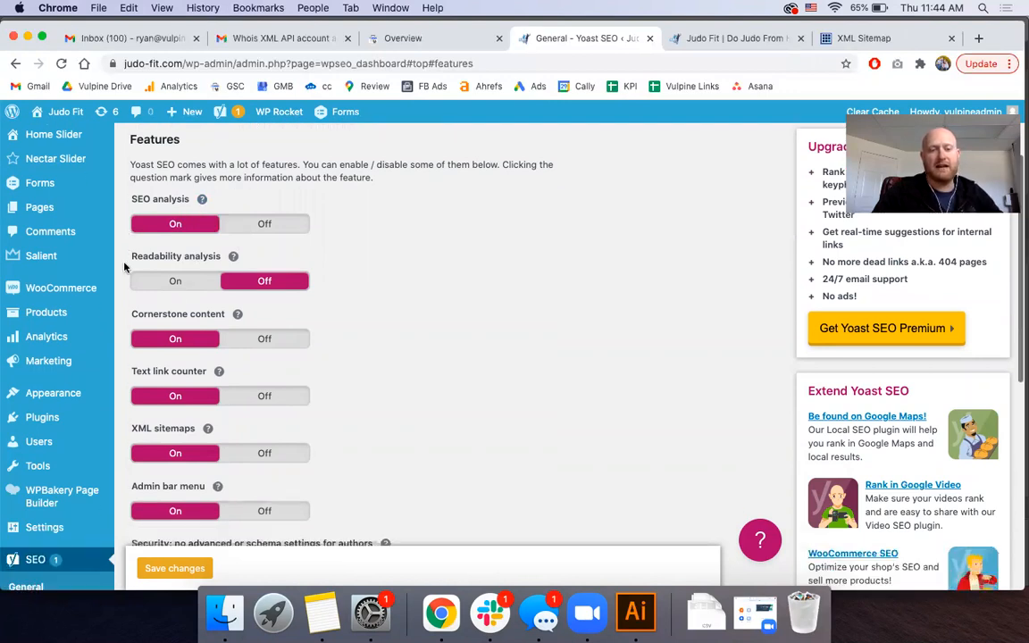
{"action": "scroll", "coordinate": [134, 384], "scroll_direction": "down", "scroll_amount": 2}
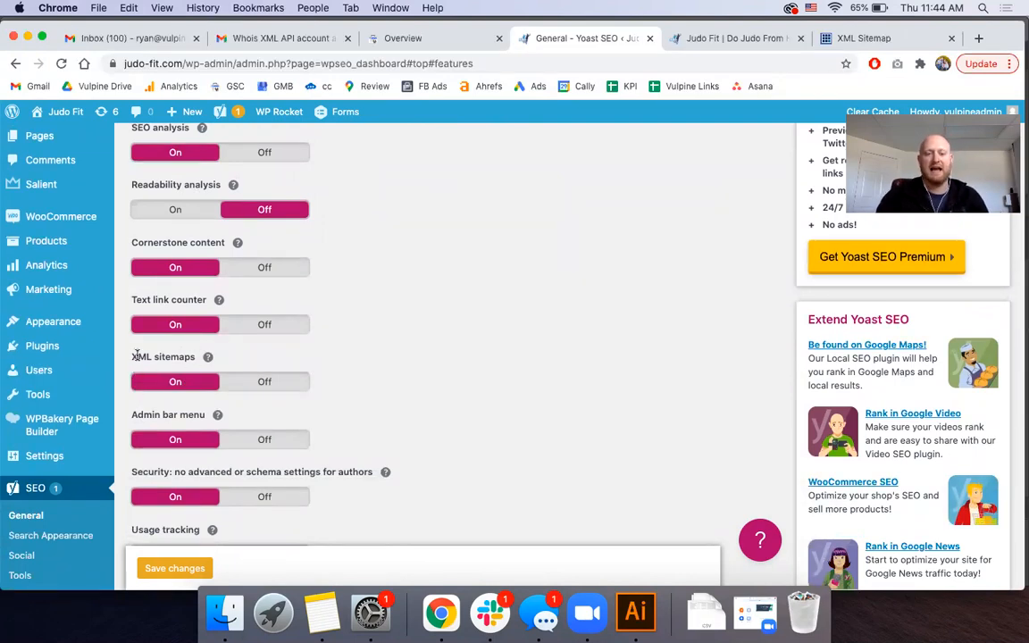
{"action": "left_click", "coordinate": [172, 381]}
{"action": "left_click", "coordinate": [173, 381]}
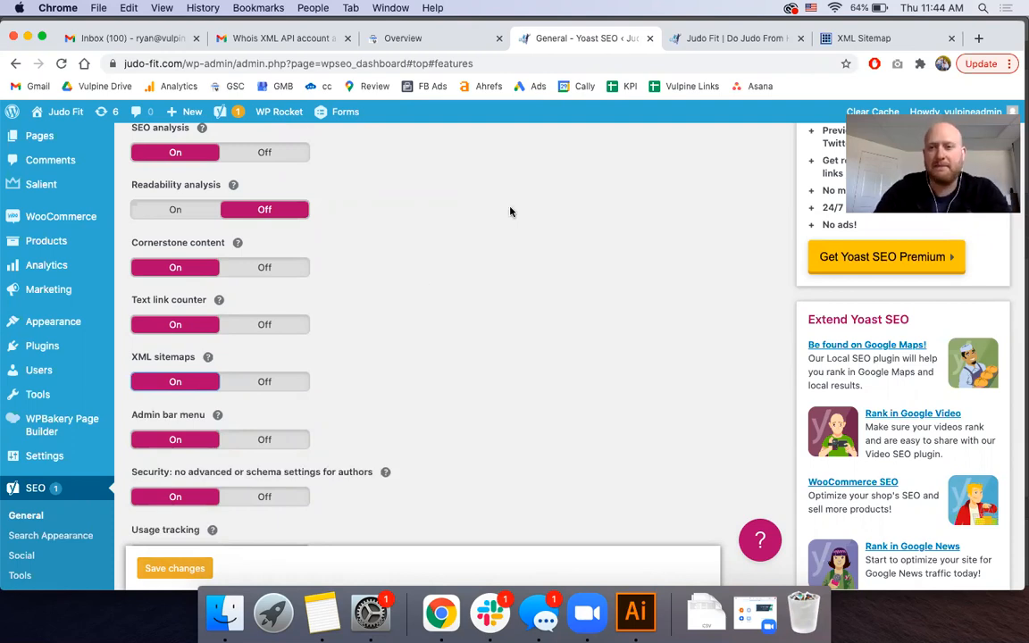
Examine the judo-fit.com sitemap_index.xml address and the URLs in page-sitemap.xml, and return to the sitemap index
{"action": "left_click", "coordinate": [858, 45]}
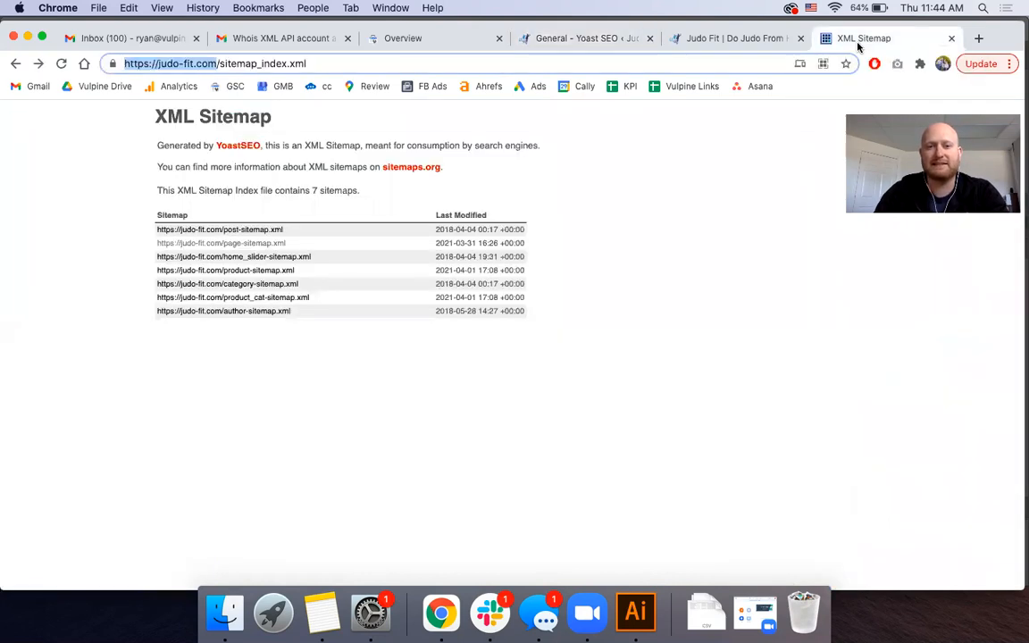
{"action": "left_click", "coordinate": [126, 167]}
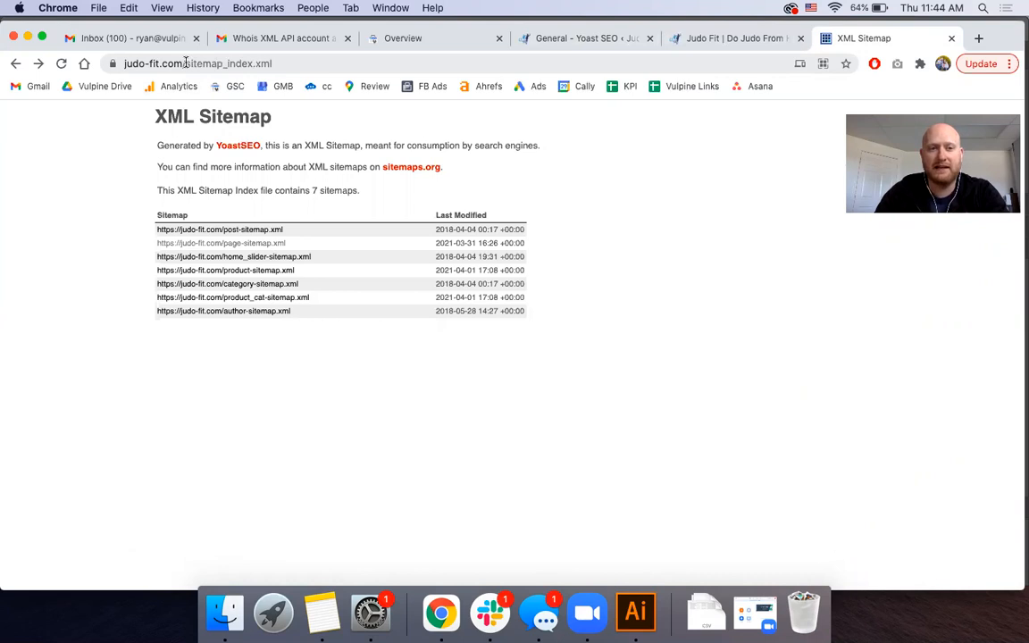
{"action": "left_click_drag", "start_coordinate": [185, 62], "coordinate": [272, 63]}
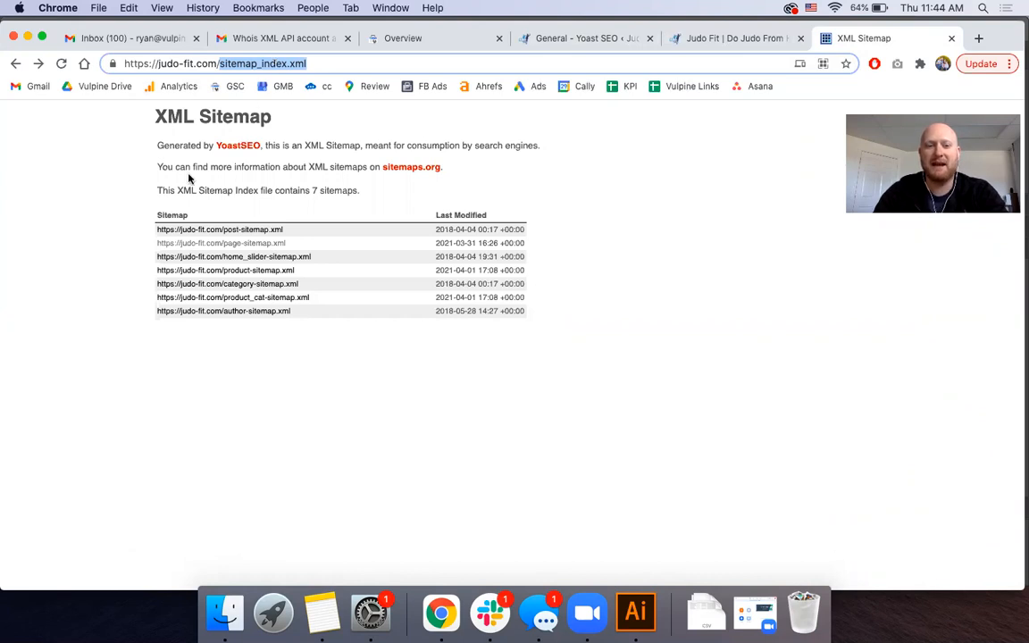
{"action": "left_click", "coordinate": [121, 214]}
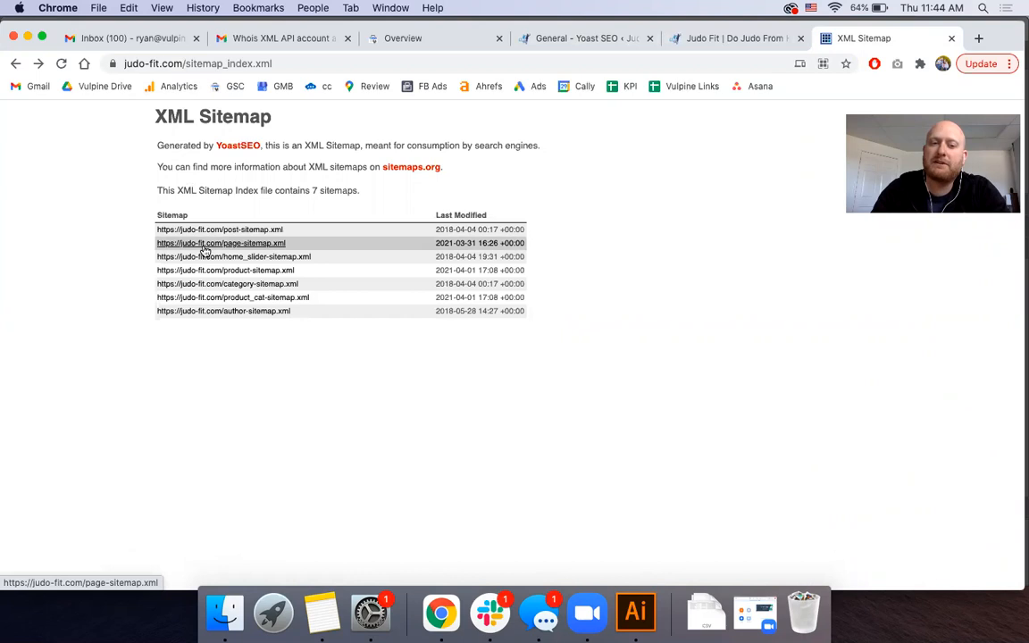
{"action": "left_click", "coordinate": [205, 250]}
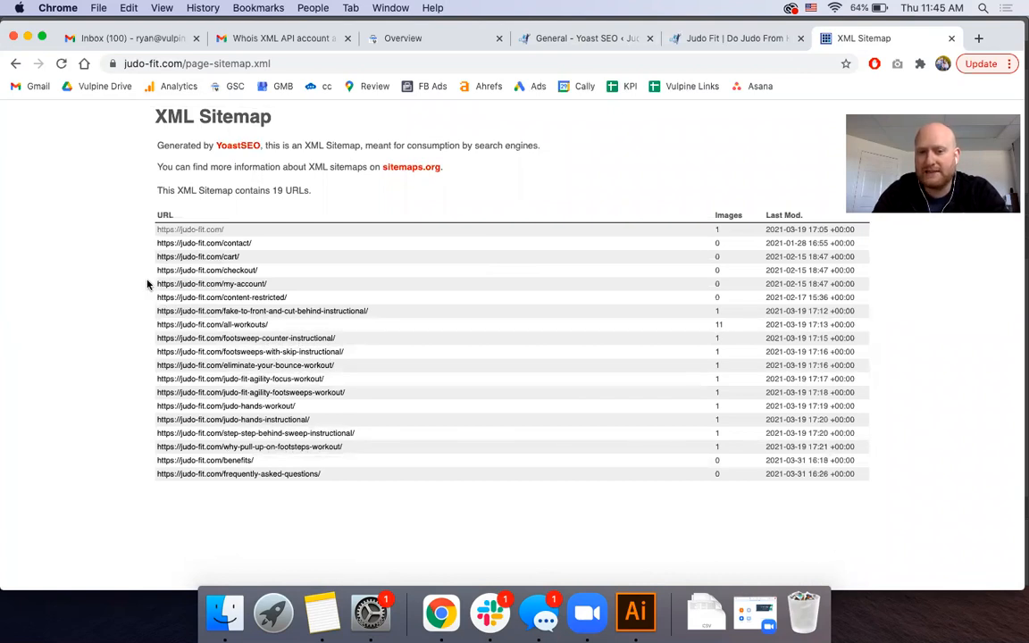
{"action": "scroll", "coordinate": [148, 284], "scroll_direction": "left", "scroll_amount": 5}
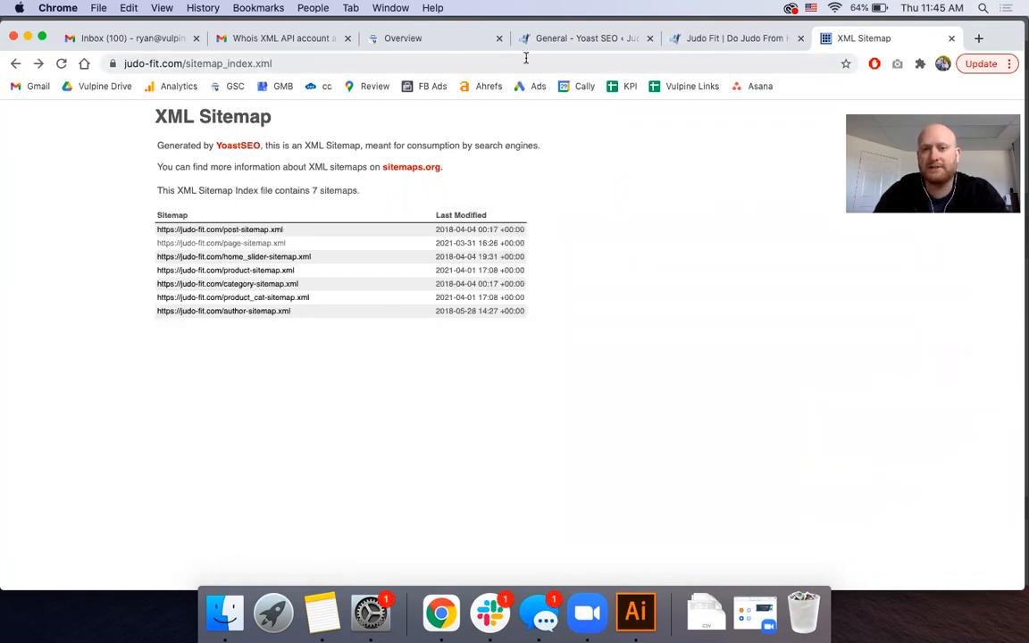
Switch to Google Search Console, add judo-fit.com as a new Domain property, and continue to its ownership verification
{"action": "left_click", "coordinate": [431, 41]}
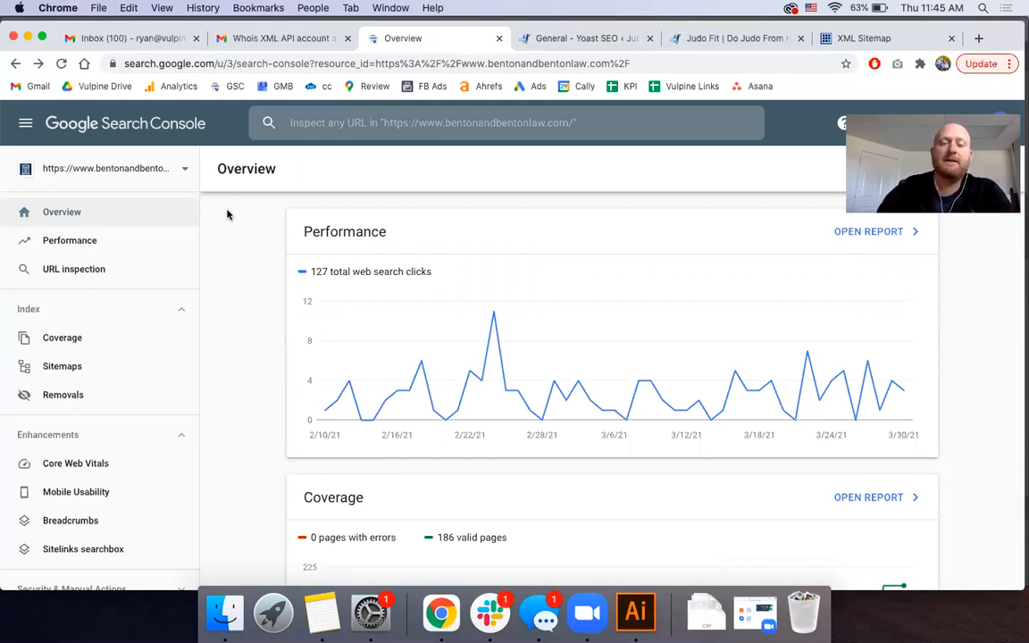
{"action": "left_click", "coordinate": [181, 166]}
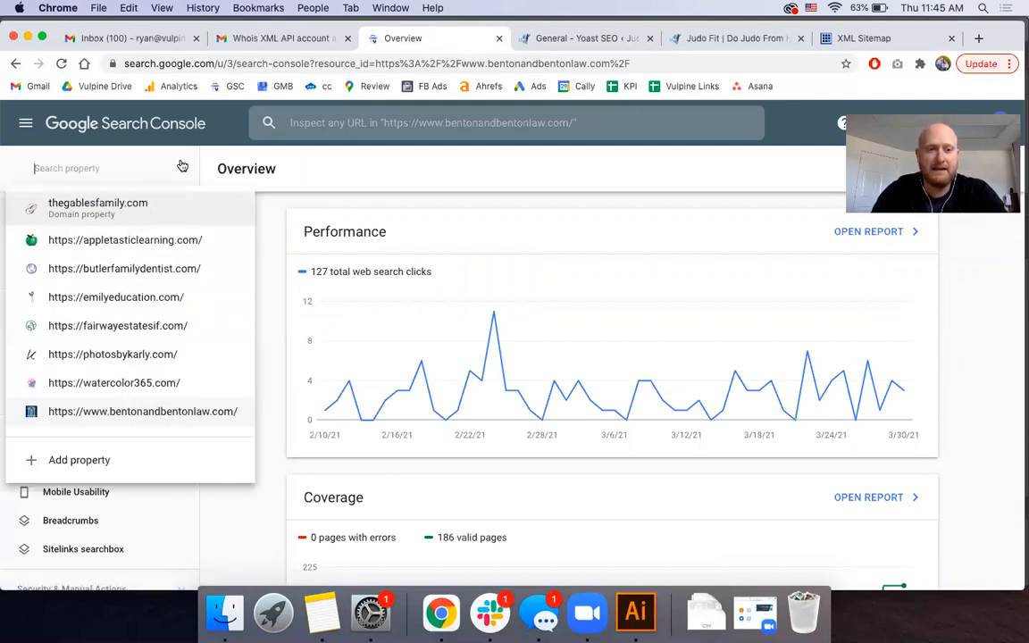
{"action": "left_click", "coordinate": [70, 461]}
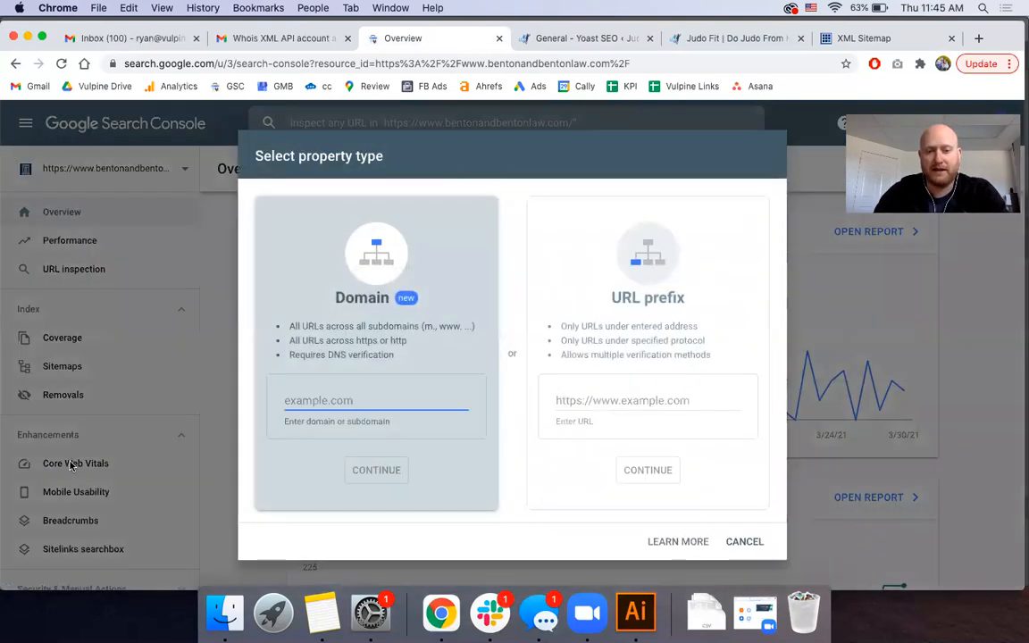
{"action": "type", "text": "https://judo-fit.com/"}
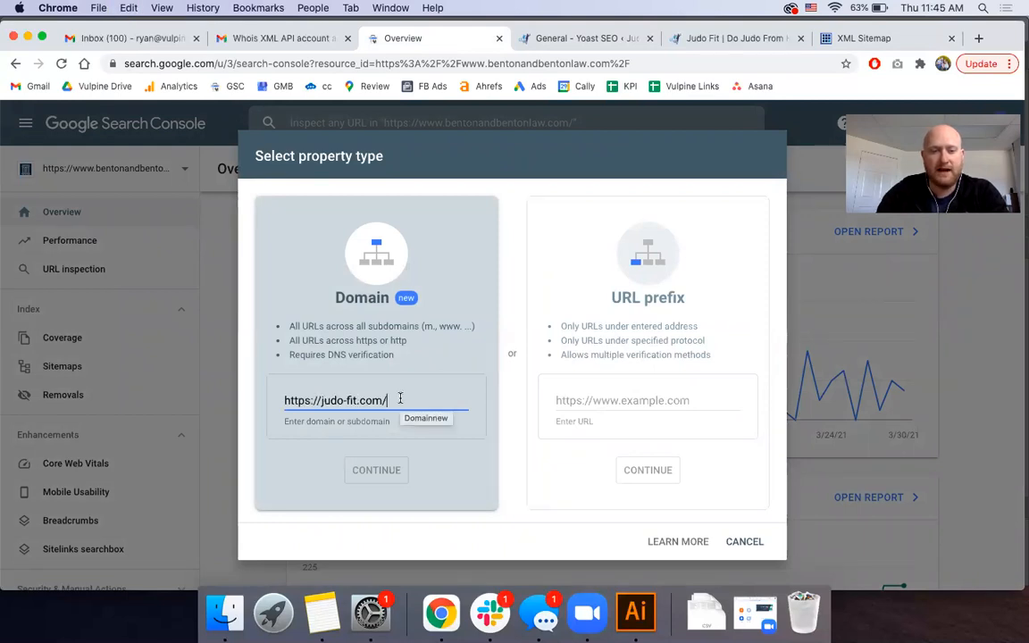
{"action": "key", "text": "BackSpace"}
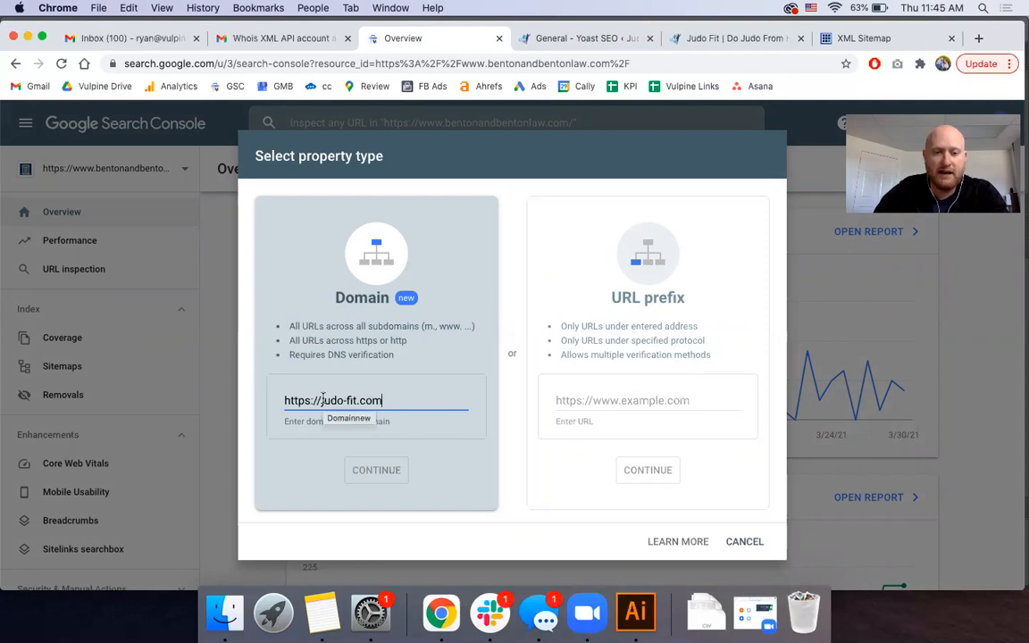
{"action": "left_click_drag", "start_coordinate": [319, 400], "coordinate": [250, 399]}
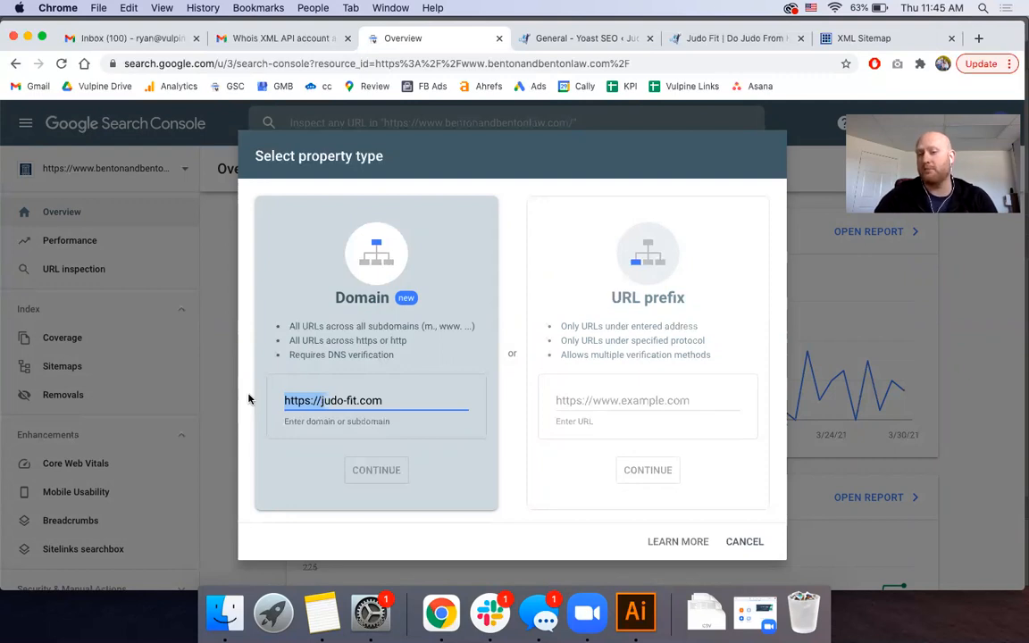
{"action": "key", "text": "BackSpace"}
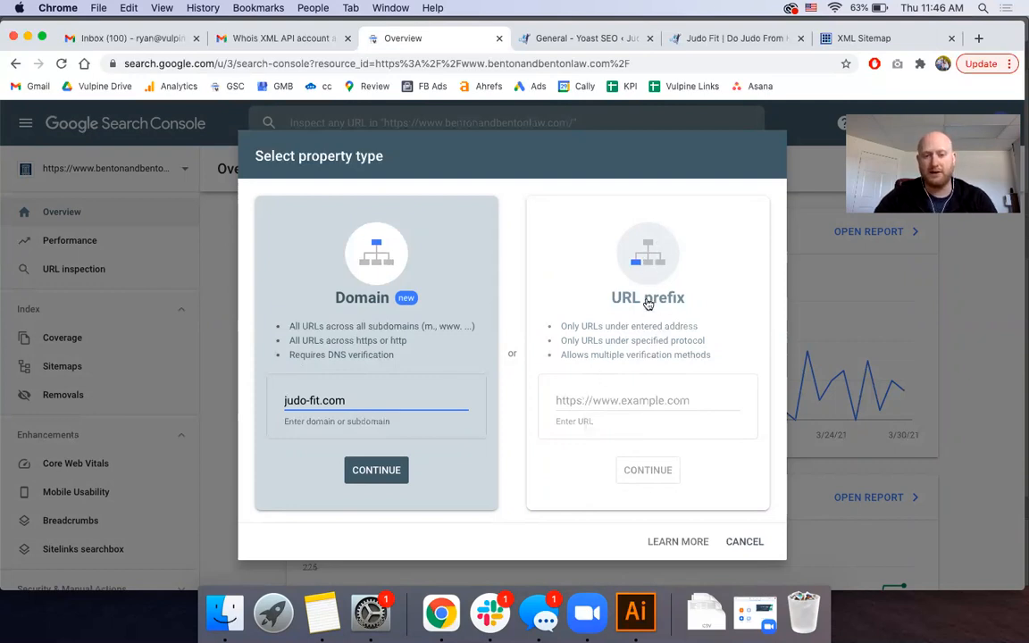
{"action": "left_click", "coordinate": [375, 470]}
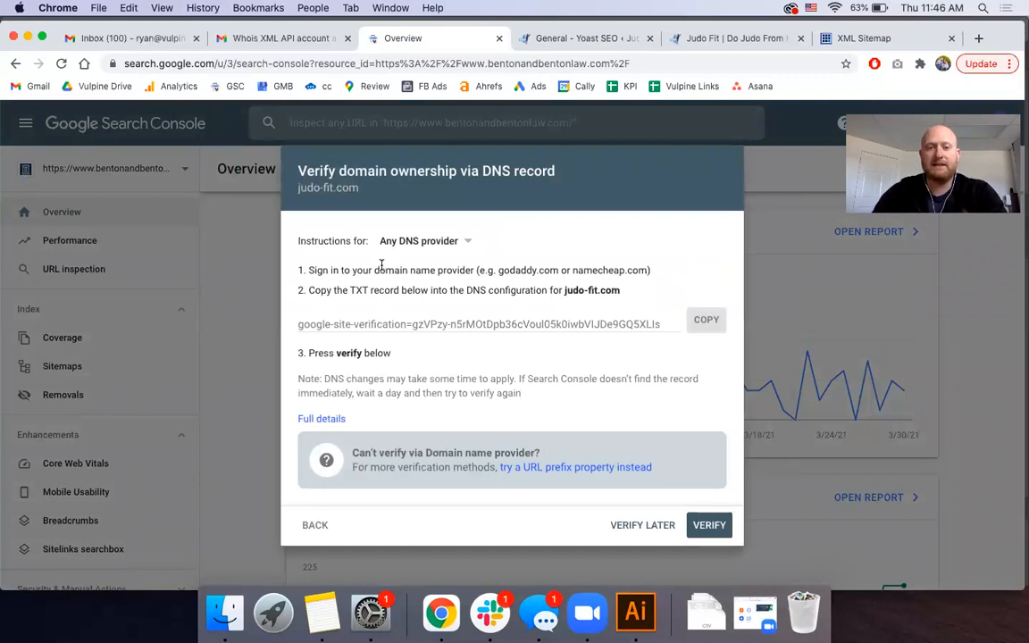
Look through the DNS provider options, keep Any DNS provider, and copy the TXT verification record for judo-fit.com
{"action": "left_click", "coordinate": [421, 241]}
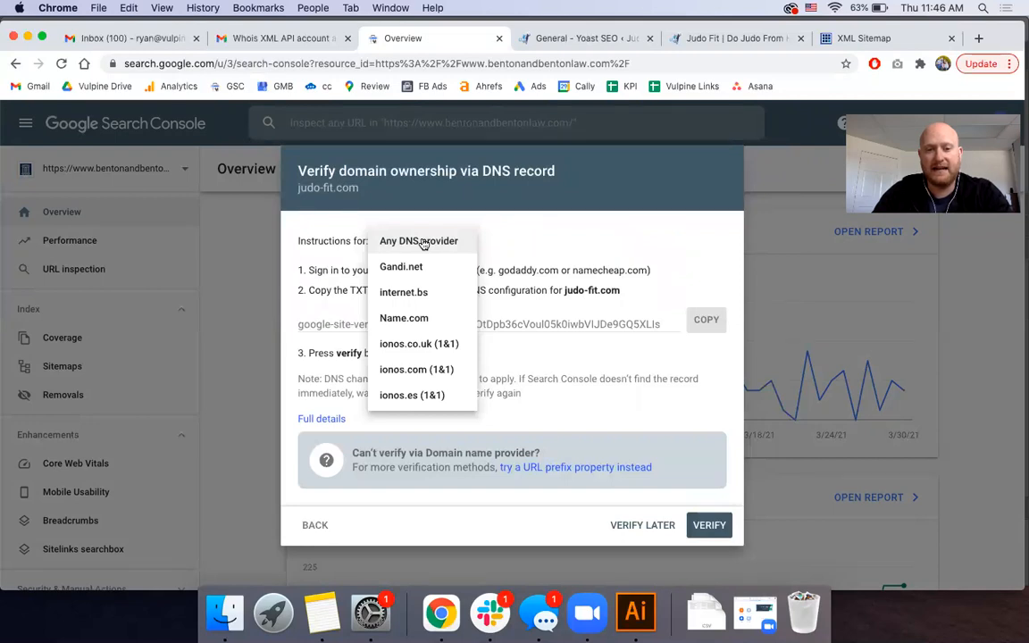
{"action": "scroll", "coordinate": [420, 241], "scroll_direction": "down", "scroll_amount": 2}
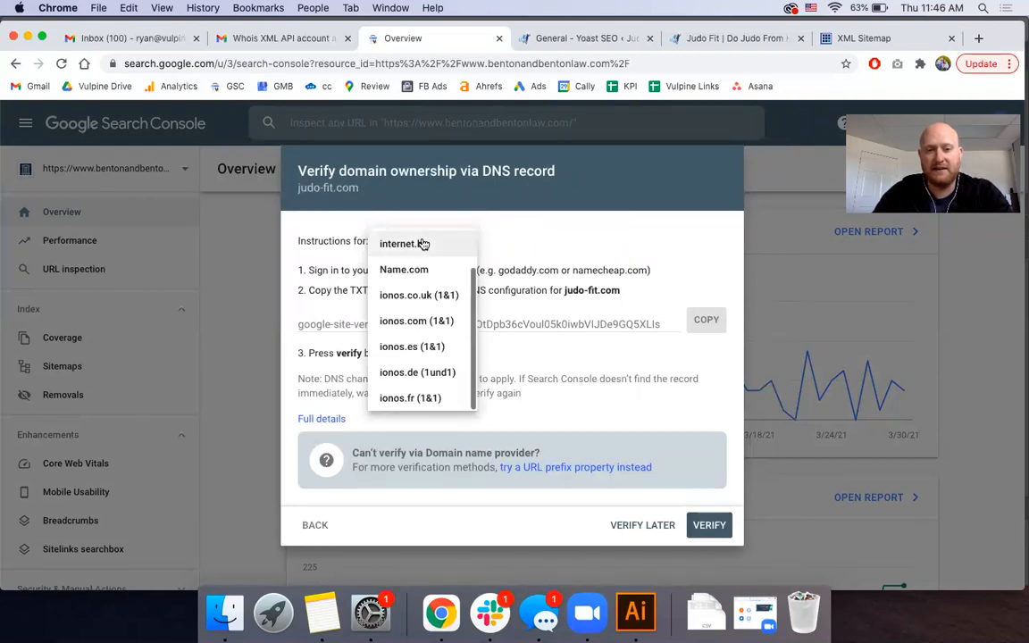
{"action": "scroll", "coordinate": [430, 369], "scroll_direction": "up", "scroll_amount": 2}
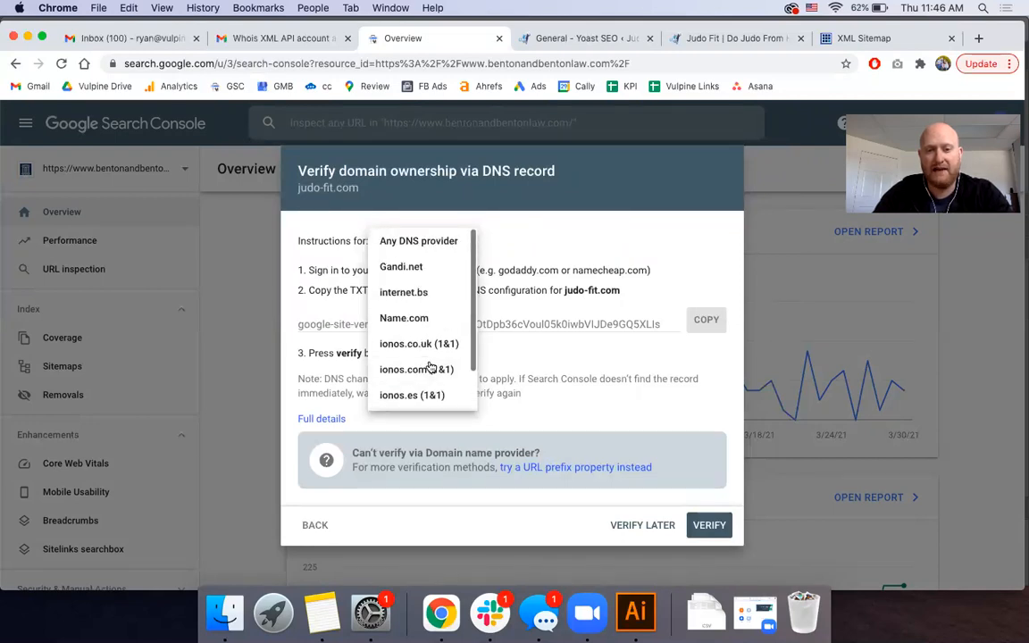
{"action": "left_click", "coordinate": [426, 250]}
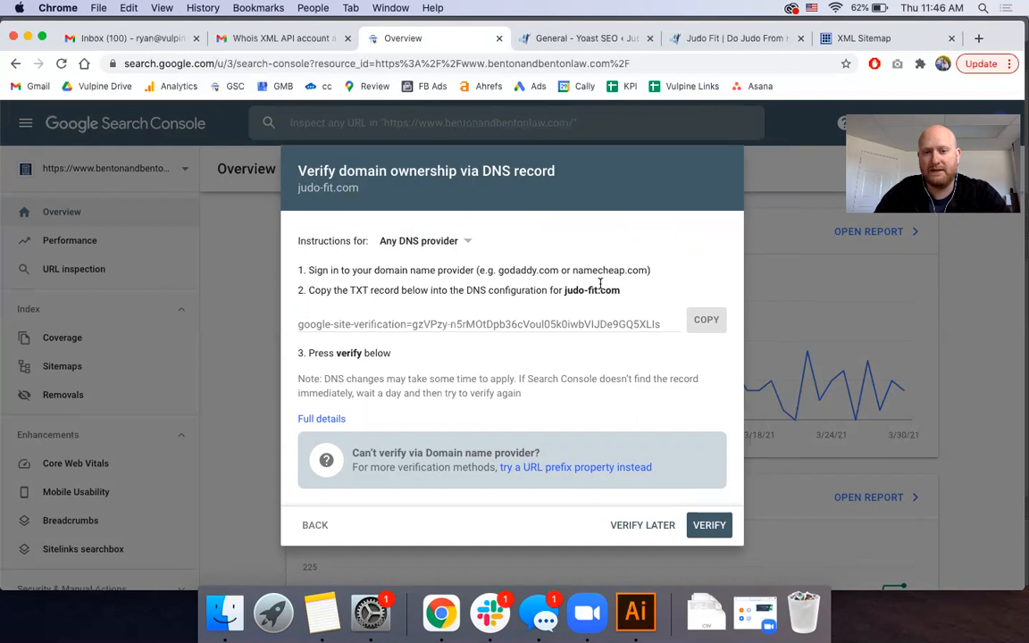
{"action": "left_click", "coordinate": [414, 324]}
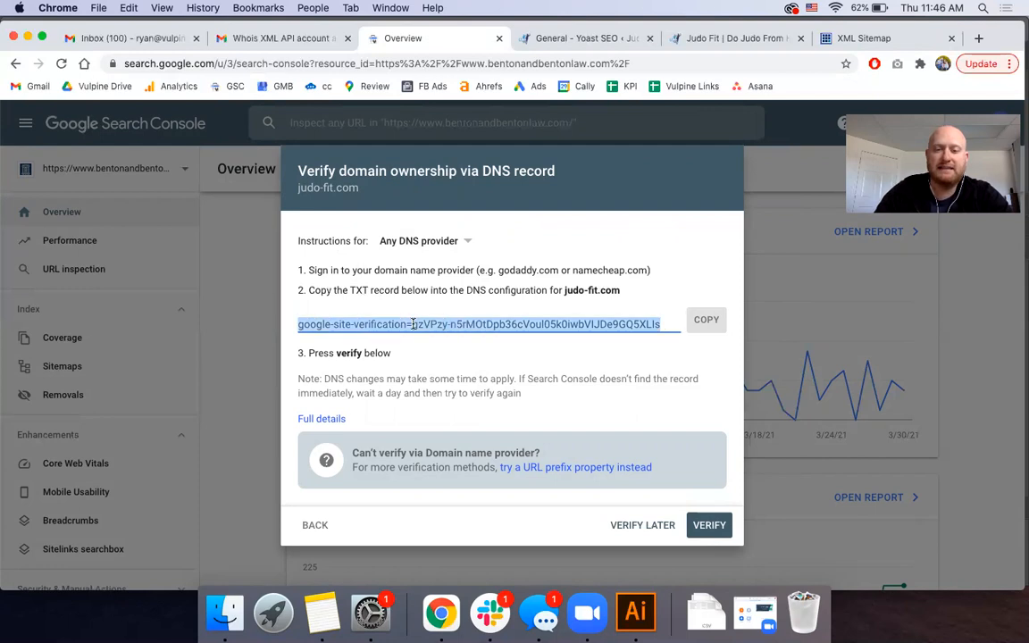
{"action": "left_click", "coordinate": [717, 320]}
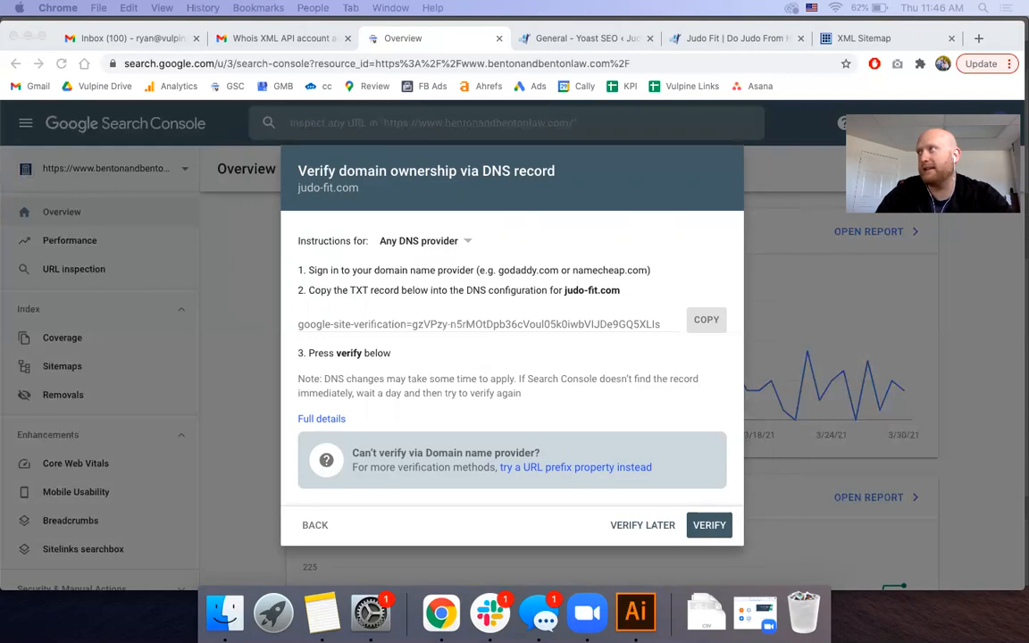
Bring the Cloudflare DNS page for judo-fit.com into the main browser window and look through its records and nameservers
{"action": "left_click_drag", "start_coordinate": [902, 249], "coordinate": [598, 108]}
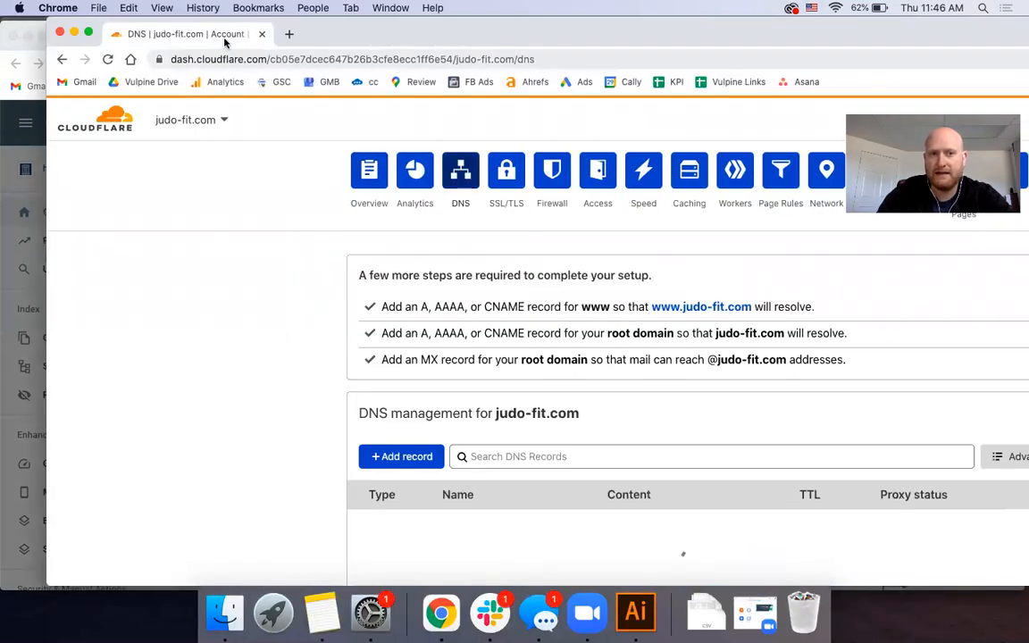
{"action": "key", "text": "super+grave"}
{"action": "left_click_drag", "start_coordinate": [277, 47], "coordinate": [275, 43]}
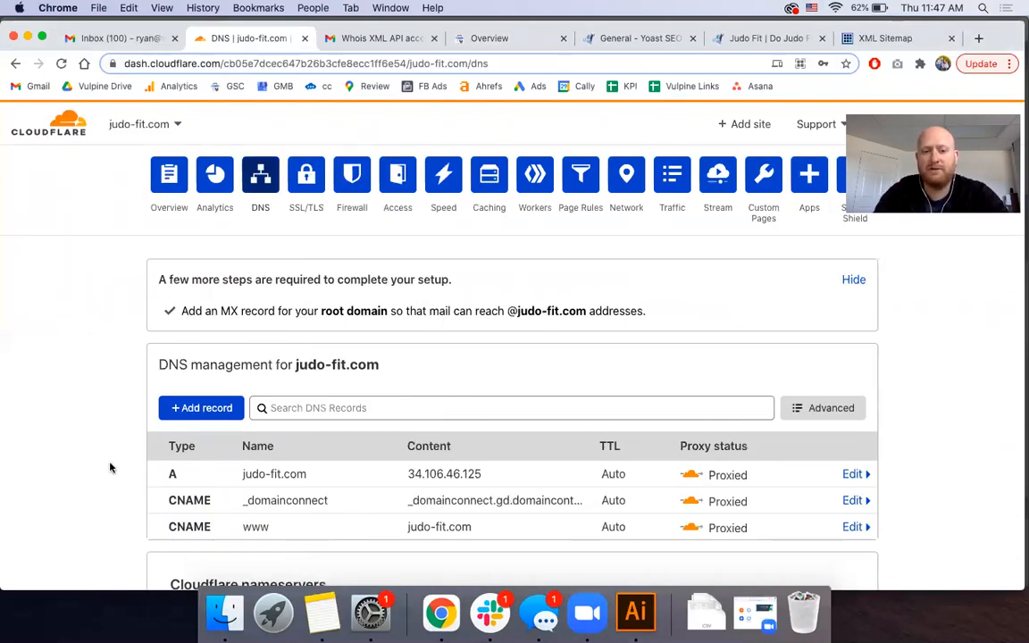
{"action": "scroll", "coordinate": [110, 467], "scroll_direction": "down", "scroll_amount": 2}
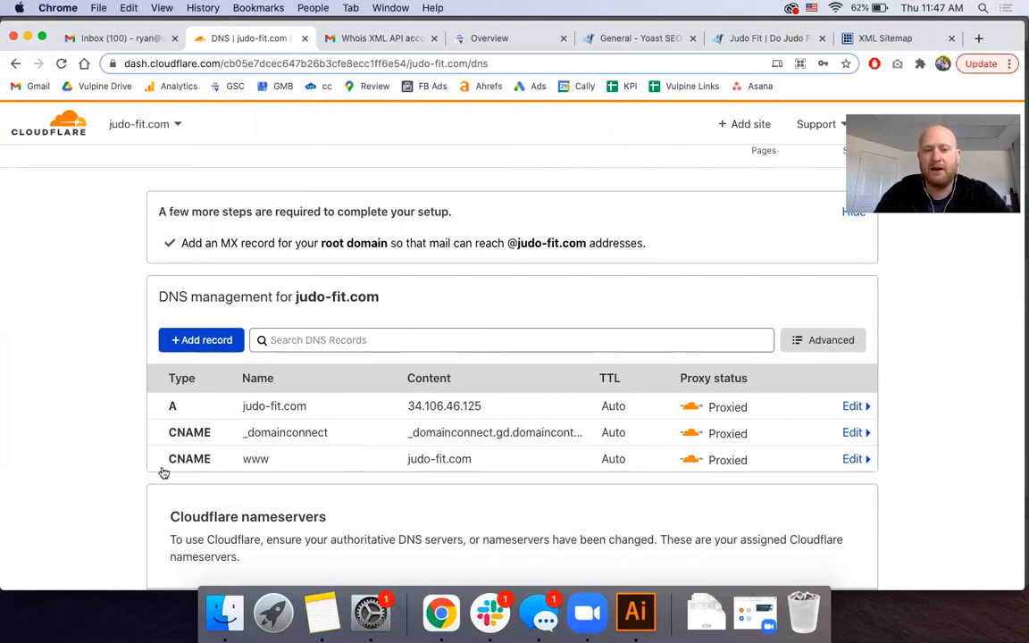
{"action": "scroll", "coordinate": [117, 422], "scroll_direction": "down", "scroll_amount": 1}
{"action": "scroll", "coordinate": [117, 422], "scroll_direction": "down", "scroll_amount": 4}
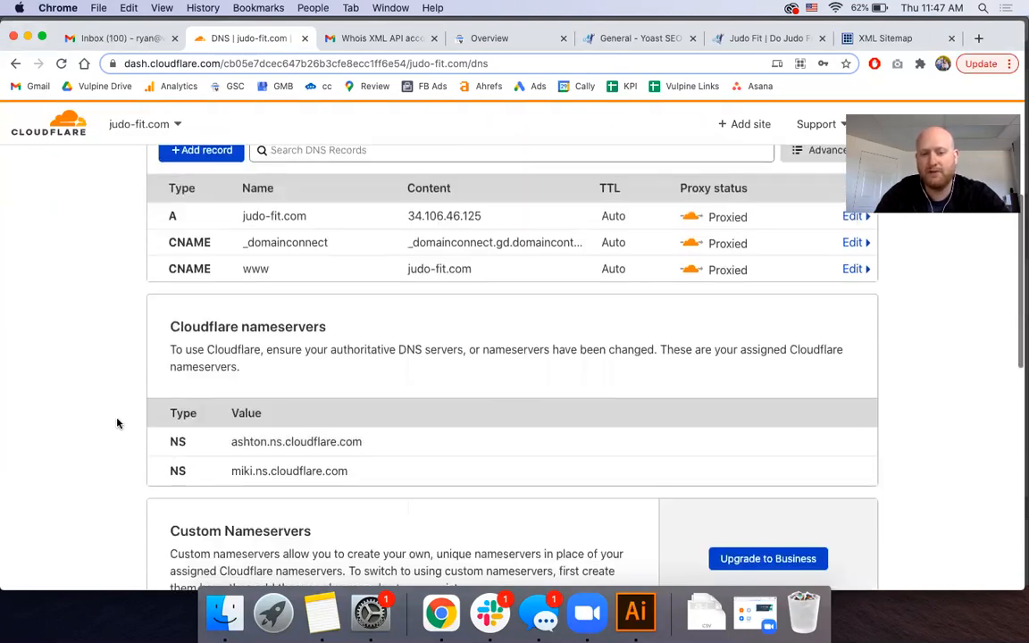
{"action": "scroll", "coordinate": [117, 422], "scroll_direction": "up", "scroll_amount": 3}
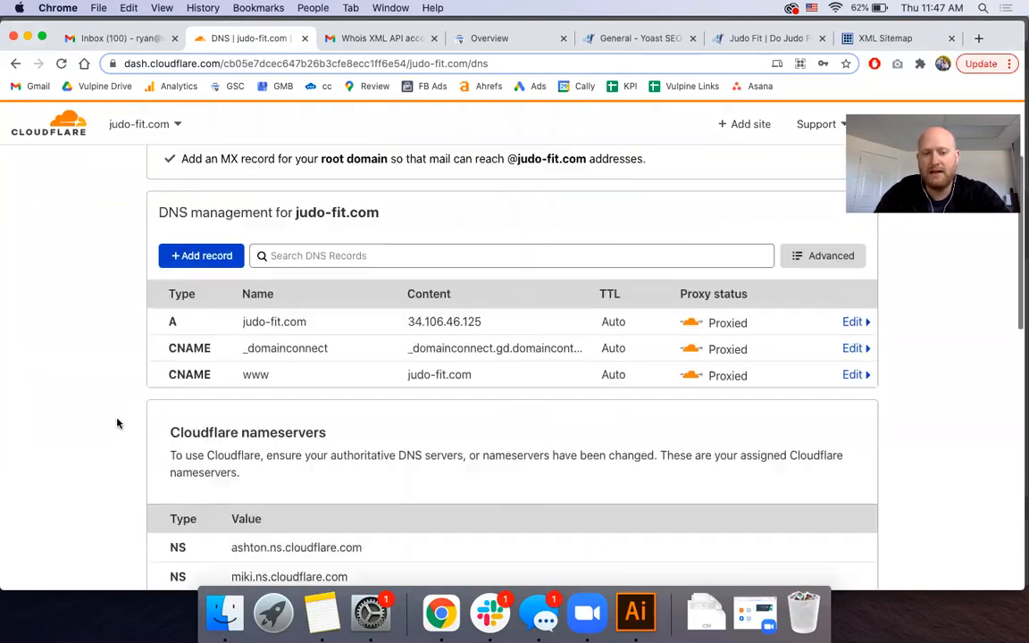
Add a TXT record to judo-fit.com's DNS with @ as its name and the copied Google site verification token as content, and save it
{"action": "left_click", "coordinate": [205, 257]}
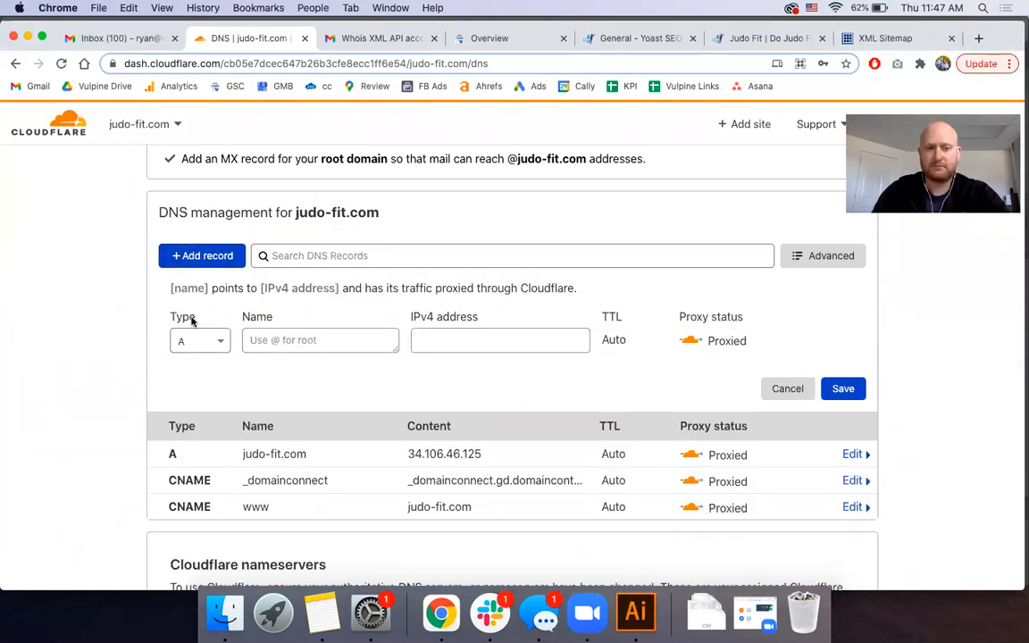
{"action": "left_click", "coordinate": [192, 343]}
{"action": "scroll", "coordinate": [202, 395], "scroll_direction": "down", "scroll_amount": 3}
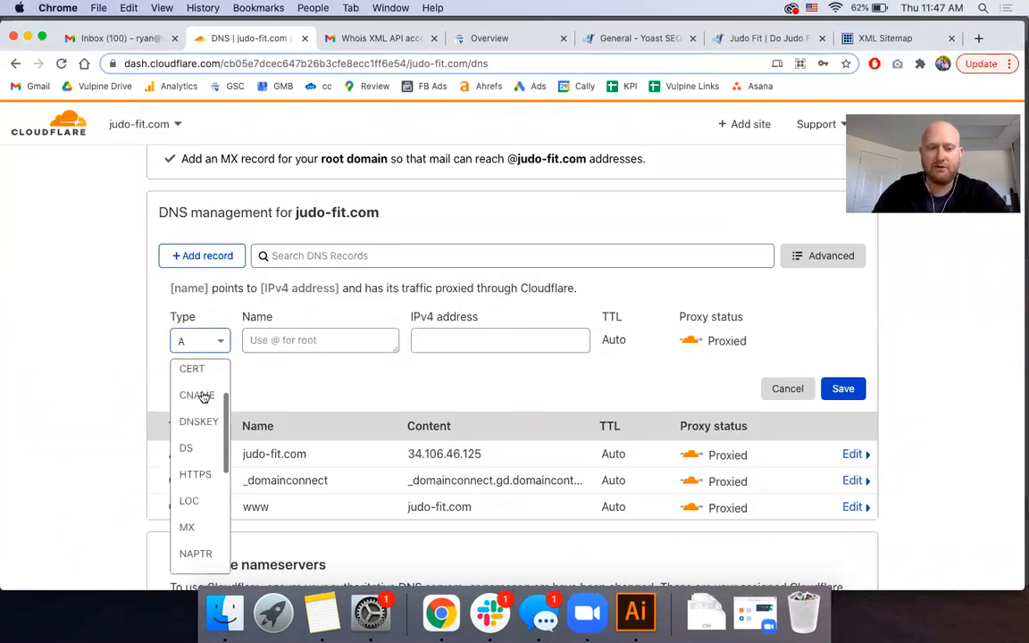
{"action": "scroll", "coordinate": [203, 400], "scroll_direction": "down", "scroll_amount": 5}
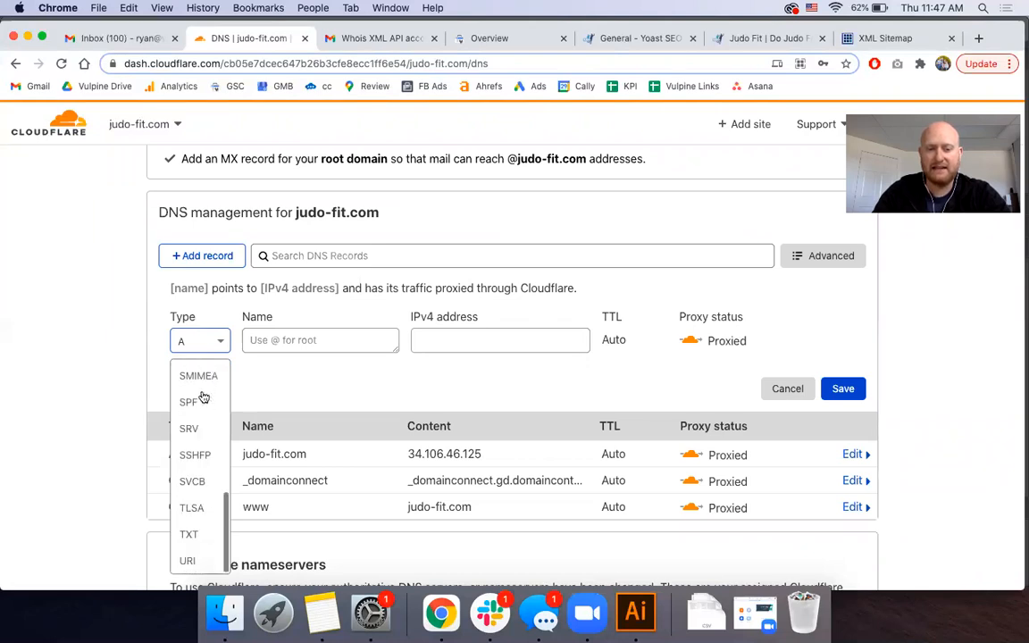
{"action": "left_click", "coordinate": [203, 536]}
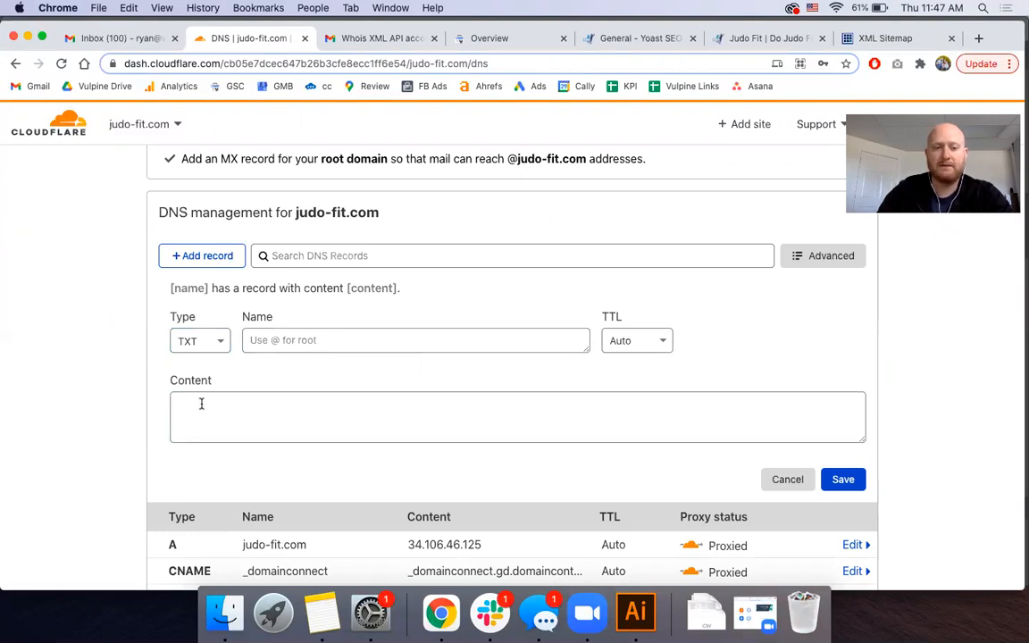
{"action": "left_click", "coordinate": [229, 415]}
{"action": "key", "text": "super+v"}
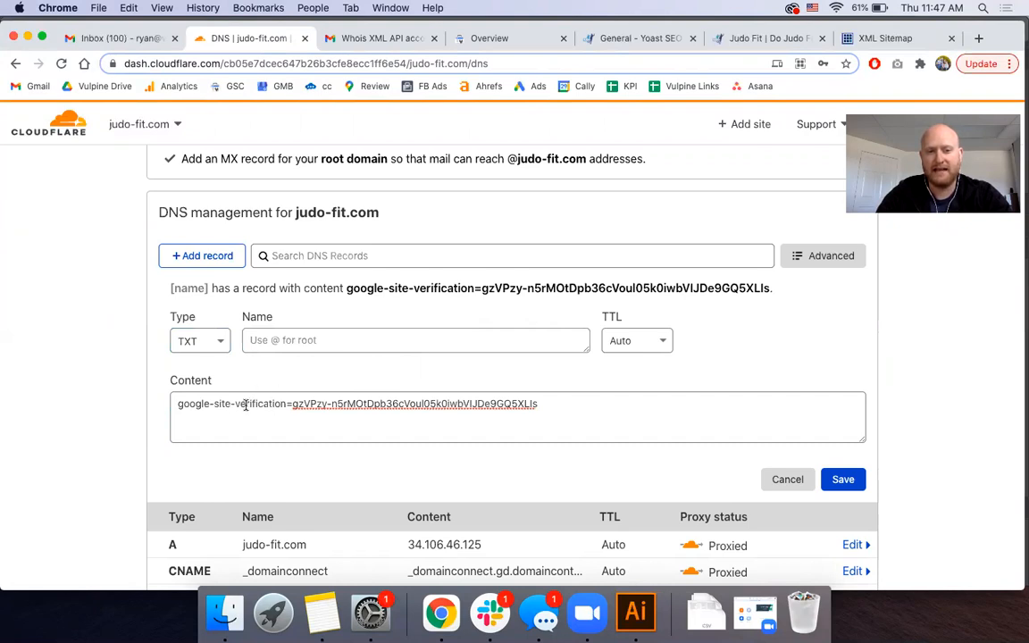
{"action": "left_click", "coordinate": [319, 340]}
{"action": "type", "text": "@"}
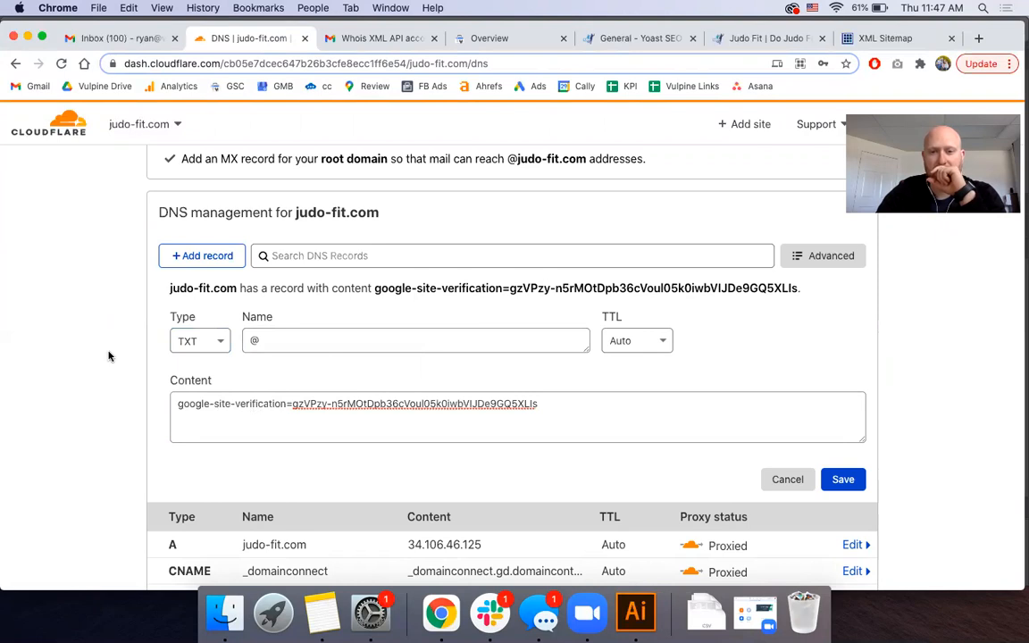
{"action": "left_click", "coordinate": [851, 485]}
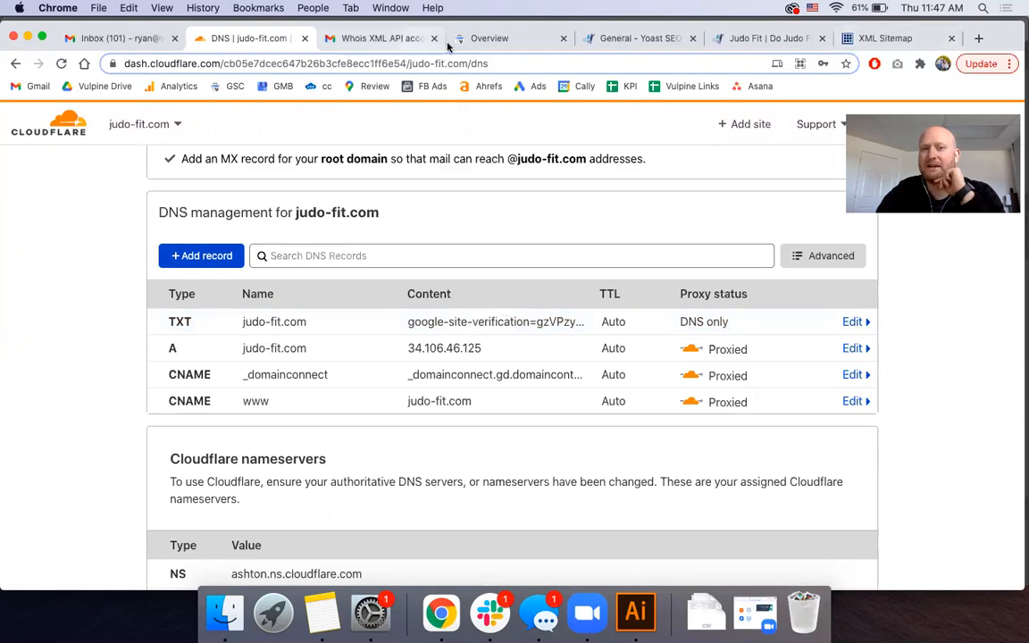
Verify ownership of judo-fit.com in Google Search Console, go to the new property, and look through its Overview
{"action": "left_click", "coordinate": [488, 38]}
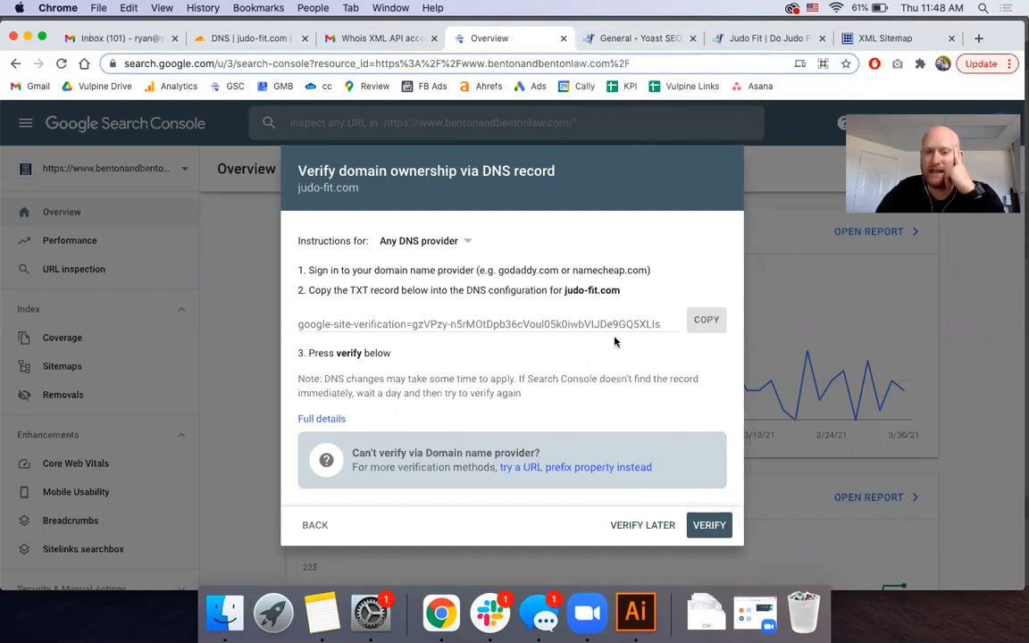
{"action": "left_click", "coordinate": [708, 527]}
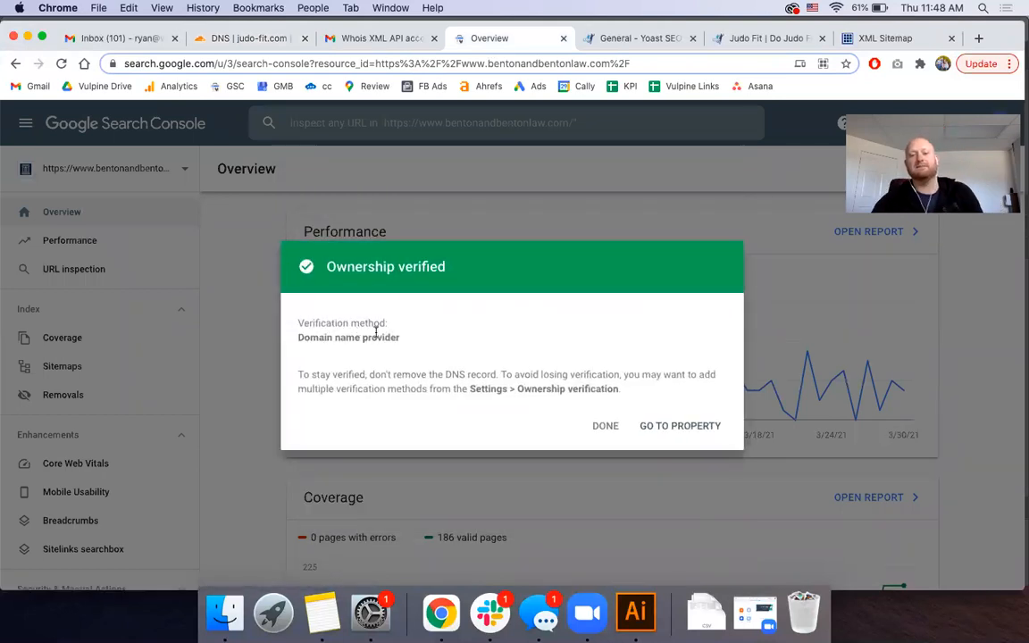
{"action": "left_click", "coordinate": [680, 426]}
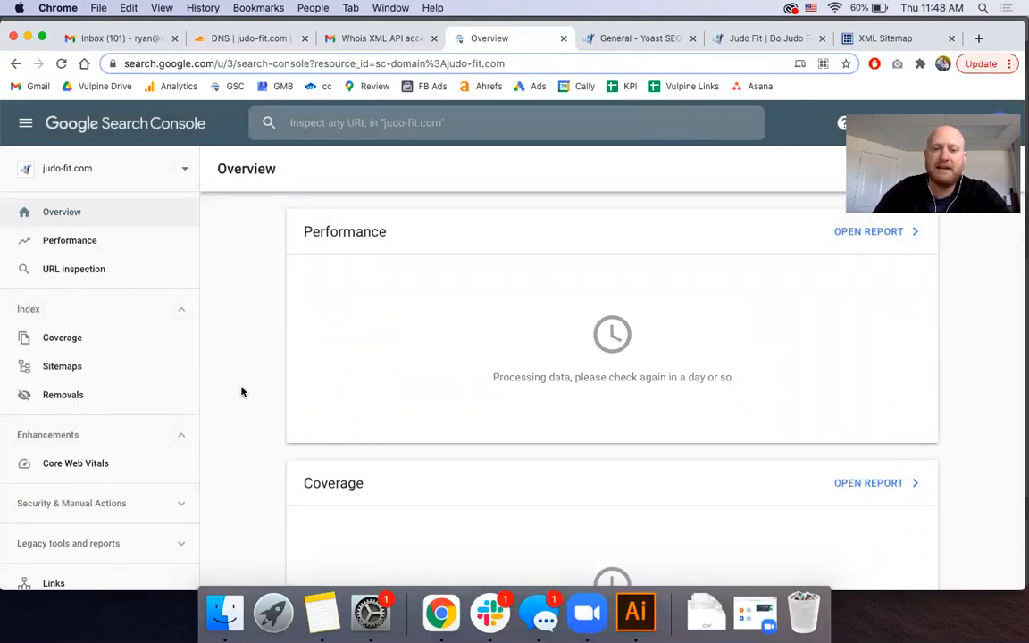
{"action": "scroll", "coordinate": [357, 309], "scroll_direction": "down", "scroll_amount": 5}
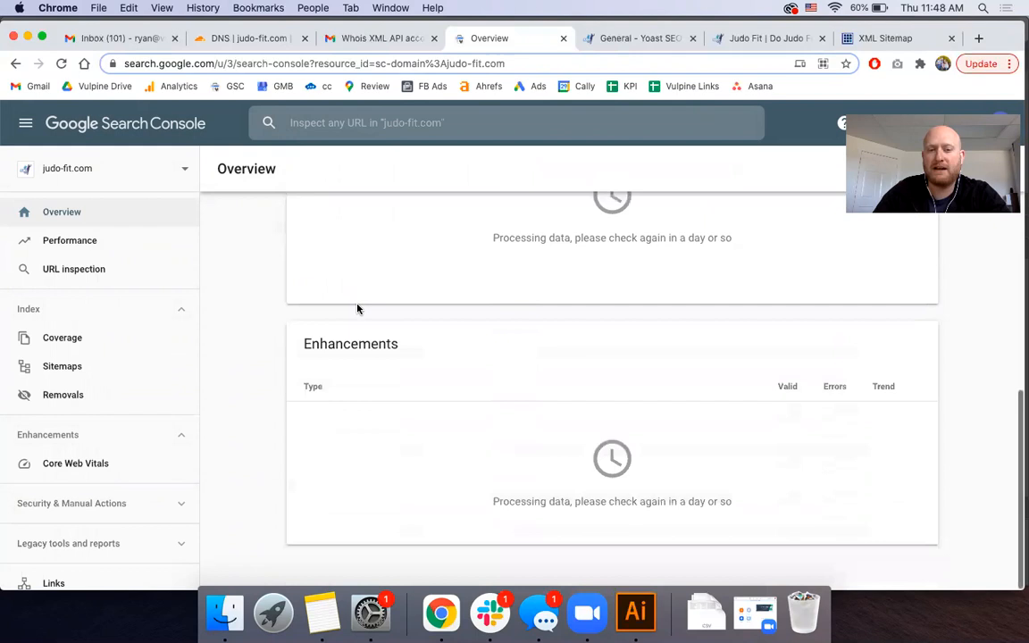
{"action": "scroll", "coordinate": [357, 309], "scroll_direction": "up", "scroll_amount": 5}
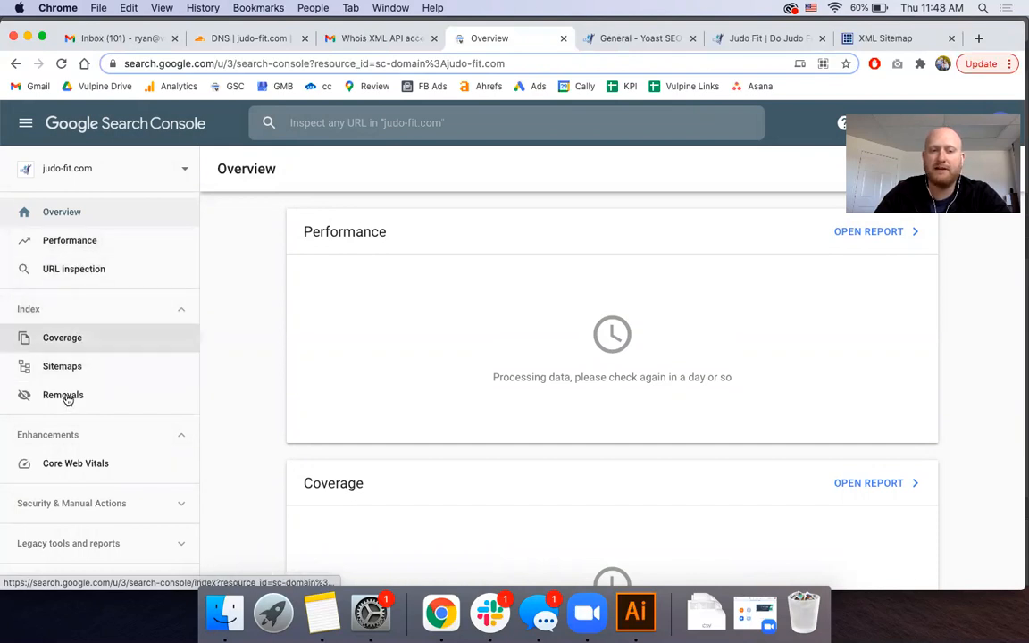
Open the Sitemaps report for judo-fit.com, and copy the sitemap index address from the open XML Sitemap page
{"action": "left_click", "coordinate": [63, 367]}
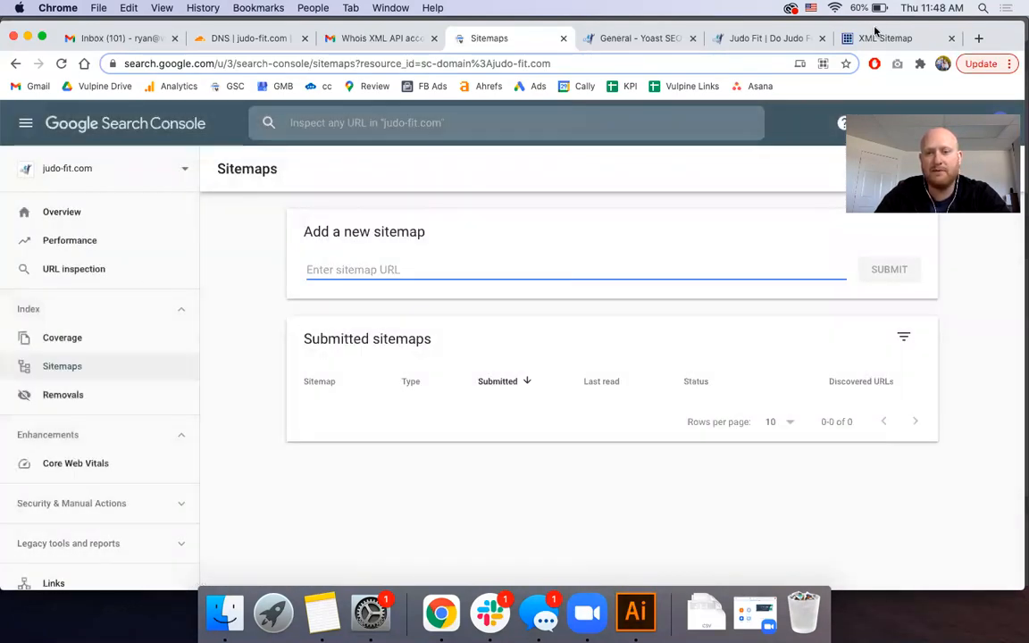
{"action": "left_click", "coordinate": [874, 39]}
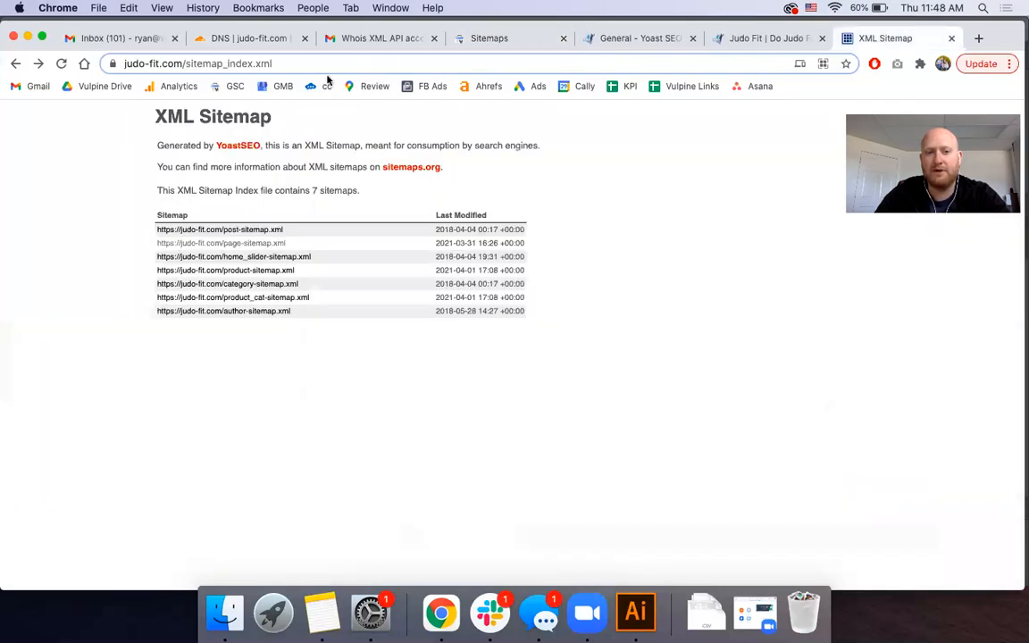
{"action": "left_click", "coordinate": [289, 58]}
{"action": "key", "text": "super+c"}
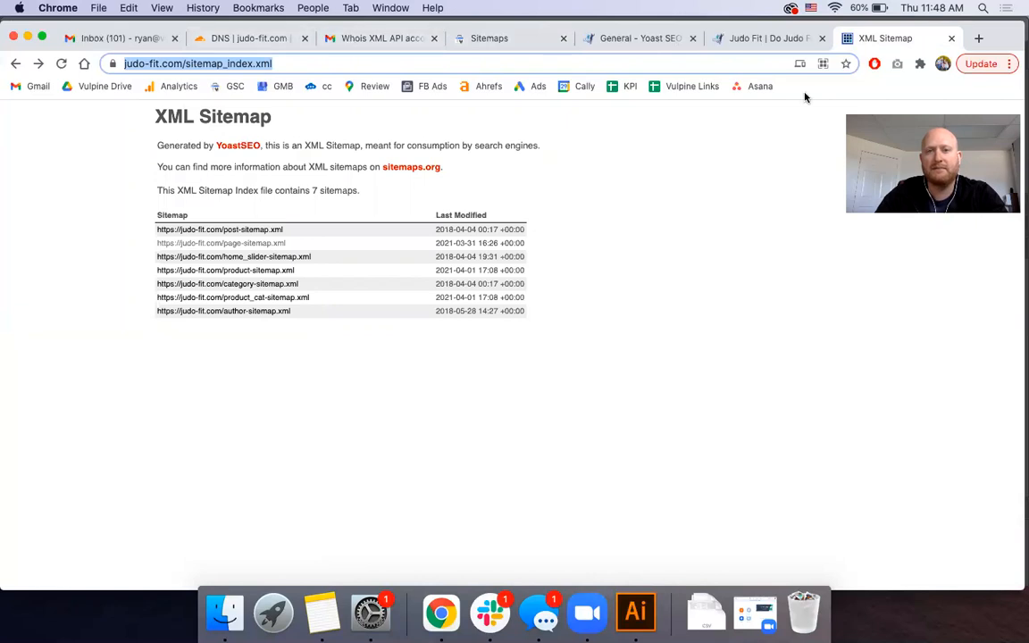
{"action": "left_click_drag", "start_coordinate": [774, 31], "coordinate": [696, 76]}
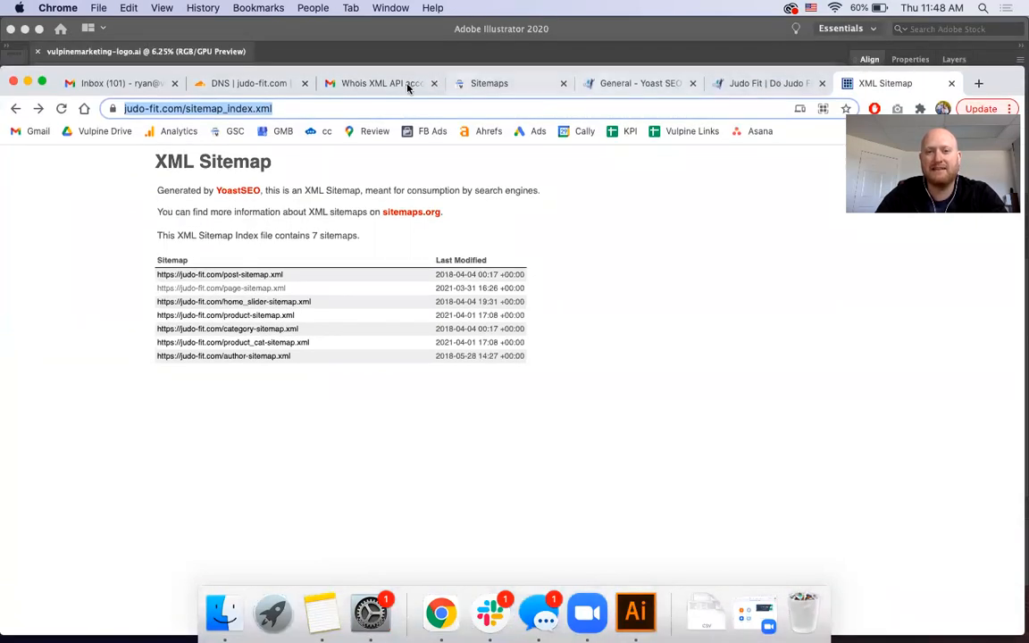
{"action": "left_click", "coordinate": [489, 84]}
{"action": "left_click_drag", "start_coordinate": [581, 72], "coordinate": [563, 27]}
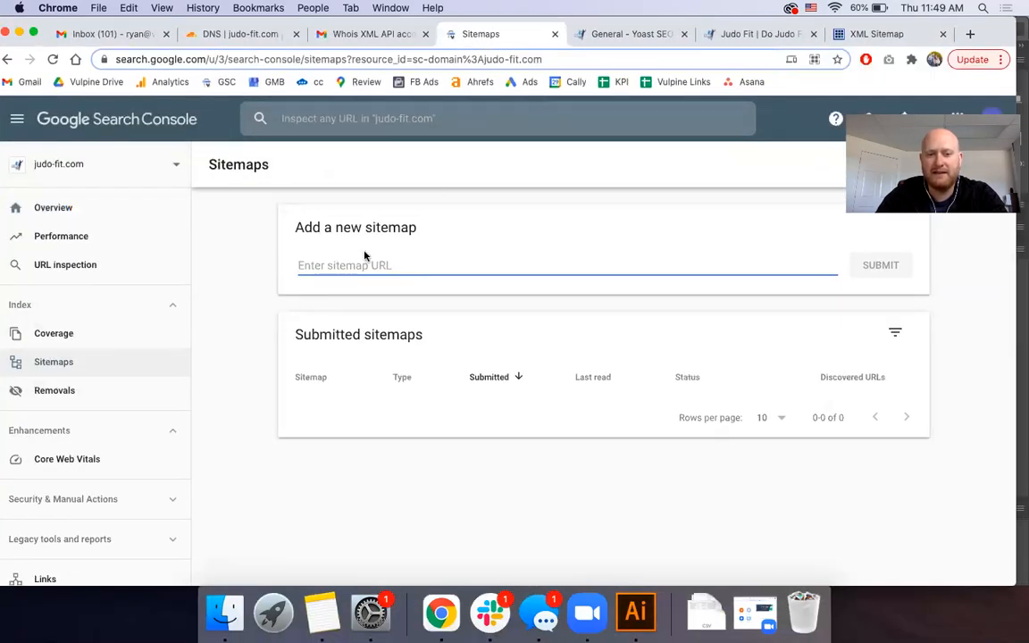
{"action": "key", "text": "super+v"}
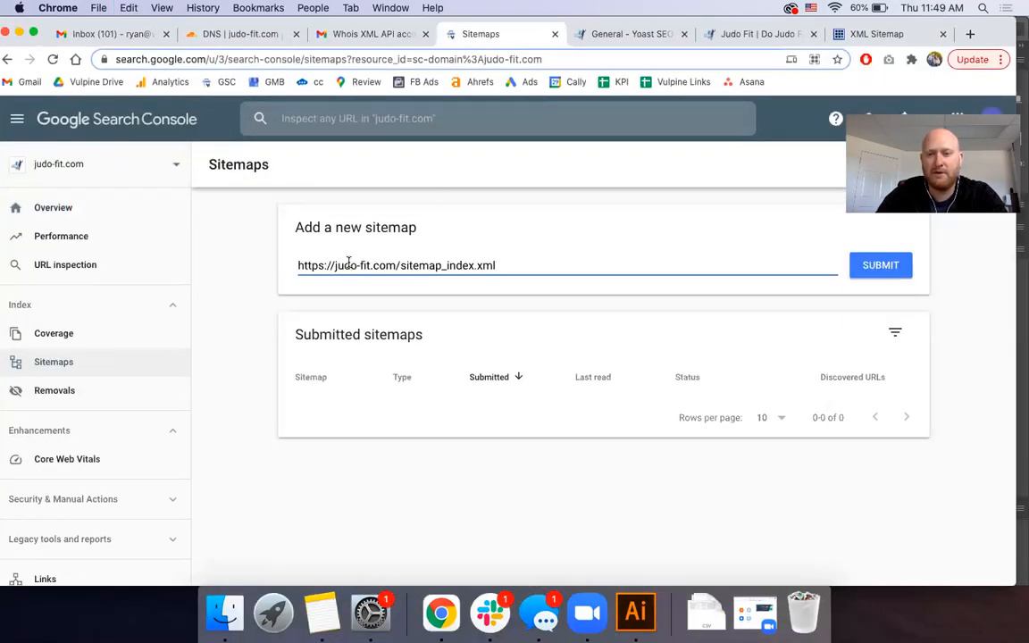
{"action": "left_click", "coordinate": [896, 271]}
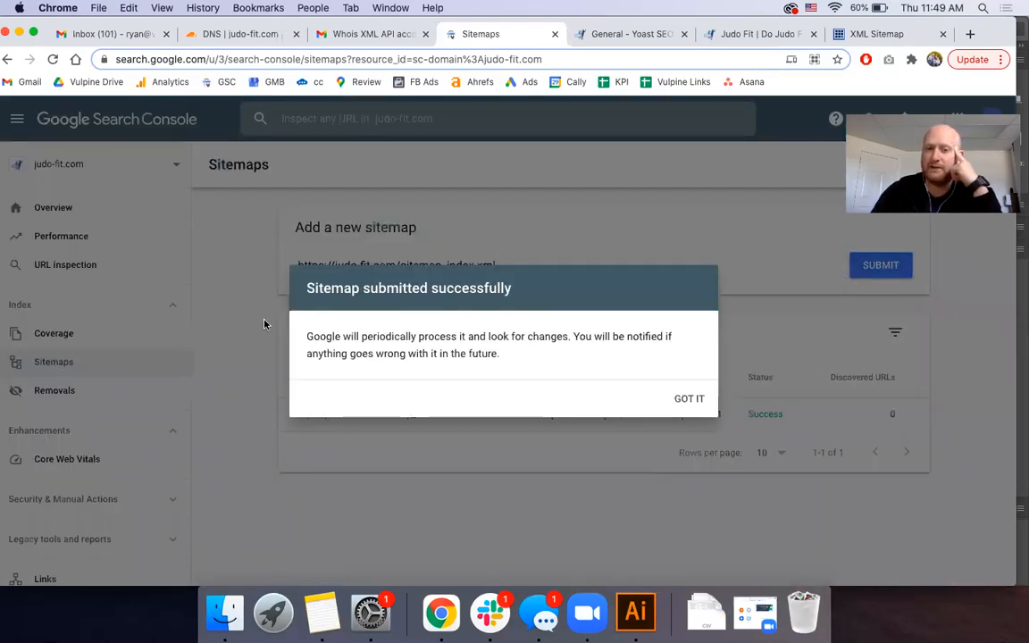
{"action": "left_click", "coordinate": [678, 399]}
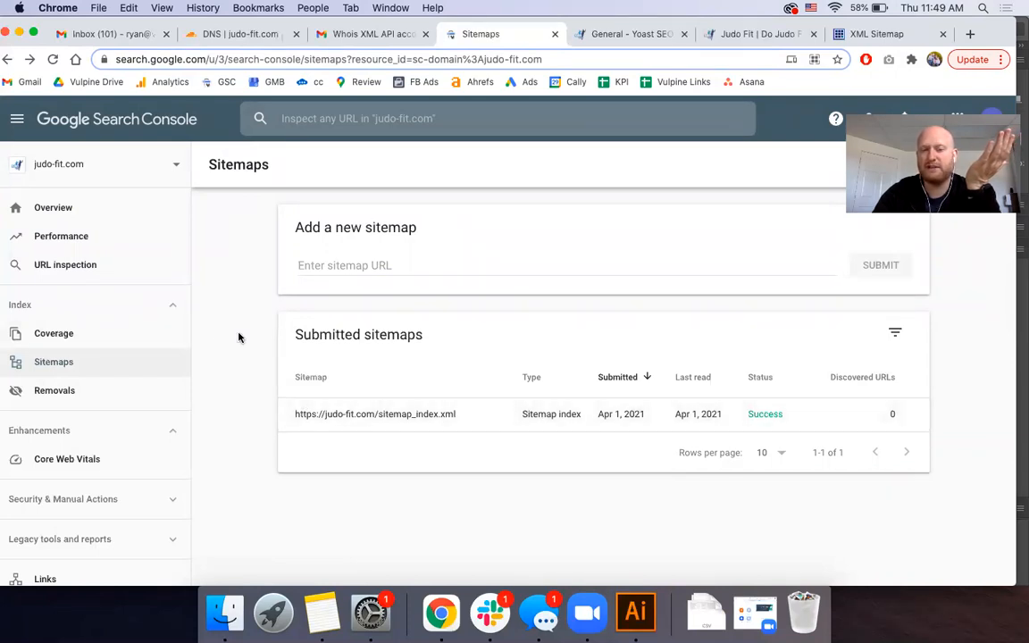
View the Performance report for judo-fit.com and look through the other reports available for the property
{"action": "left_click", "coordinate": [75, 239]}
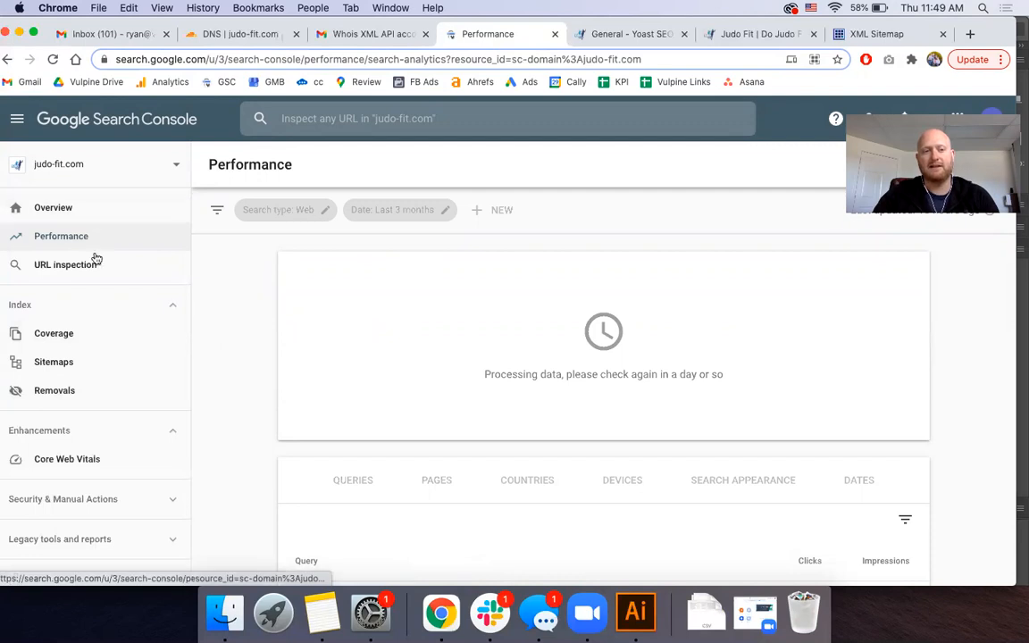
{"action": "scroll", "coordinate": [111, 355], "scroll_direction": "down", "scroll_amount": 2}
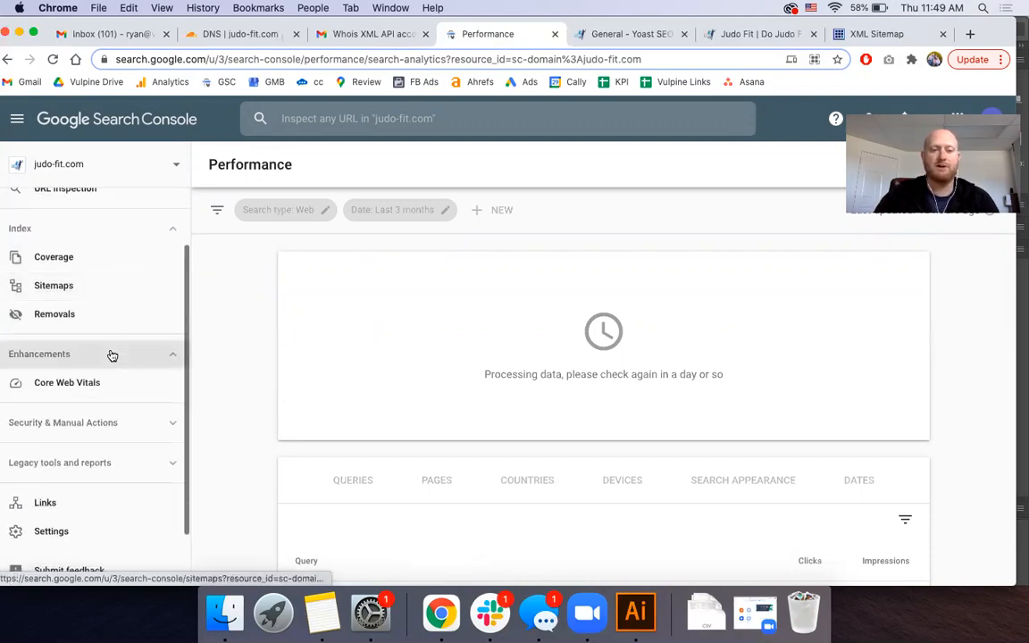
{"action": "scroll", "coordinate": [111, 355], "scroll_direction": "up", "scroll_amount": 2}
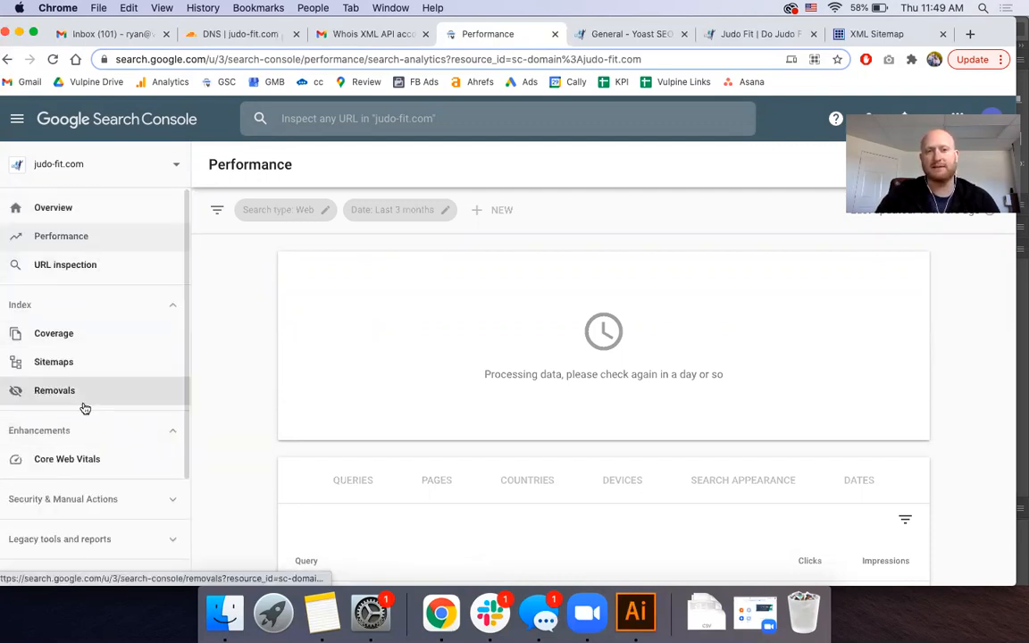